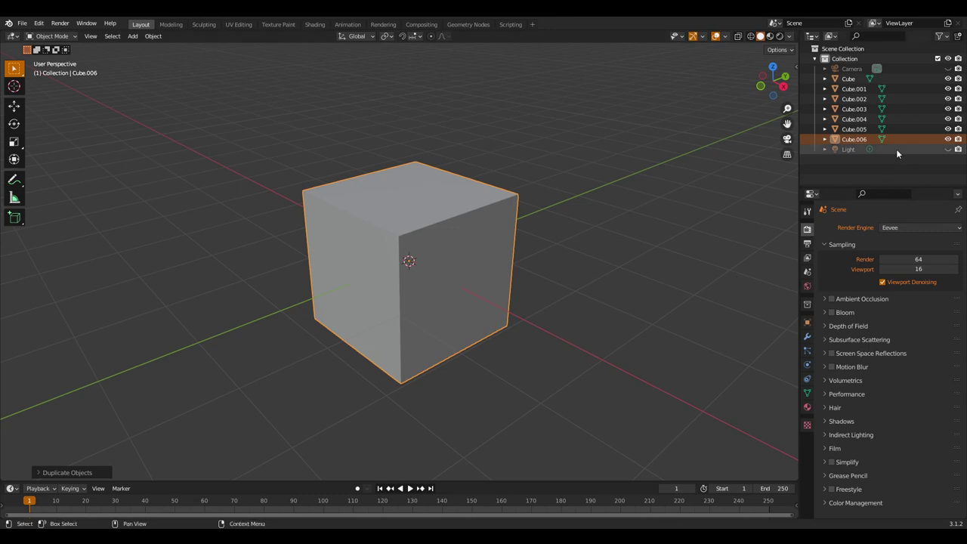
Select the original Cube and hide Cube.001 through Cube.006 with the Outliner eye icons
left_click(862, 79)
left_click_drag(948, 88, 949, 141)
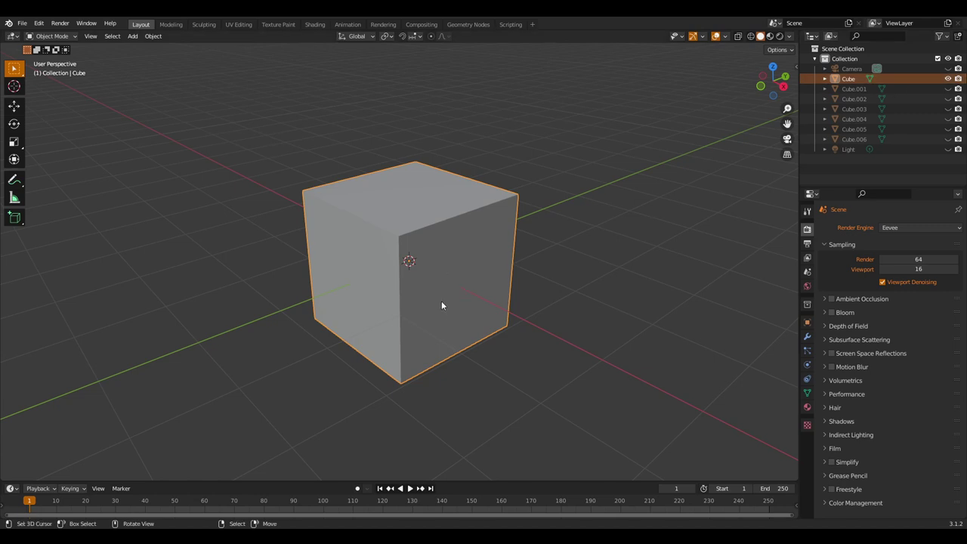
mouse_move(431, 313)
middle_mouse_down()
mouse_move(445, 317)
mouse_move(412, 315)
mouse_move(427, 311)
middle_mouse_up()
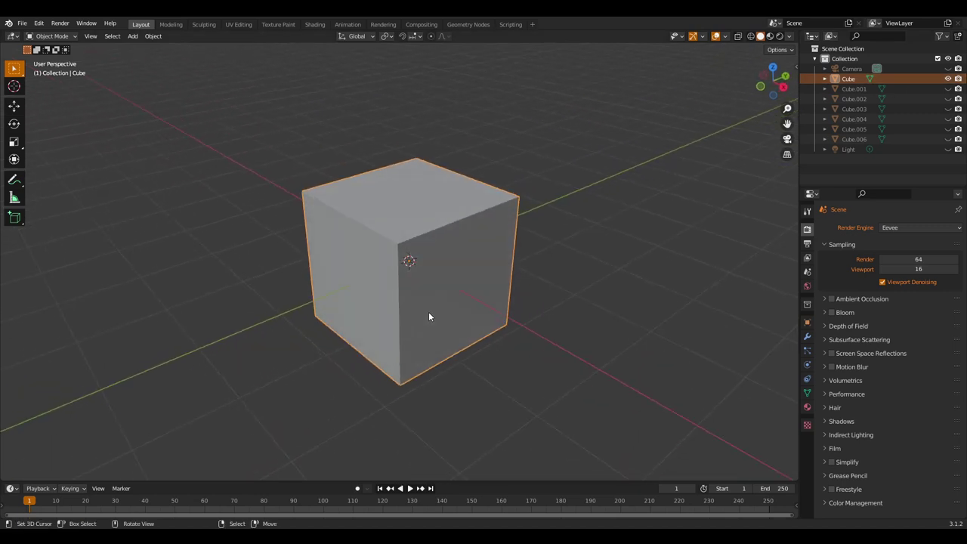
Delete the Cube object, then unhide Cube.001 and delete it as well
key("x")
left_click(421, 313)
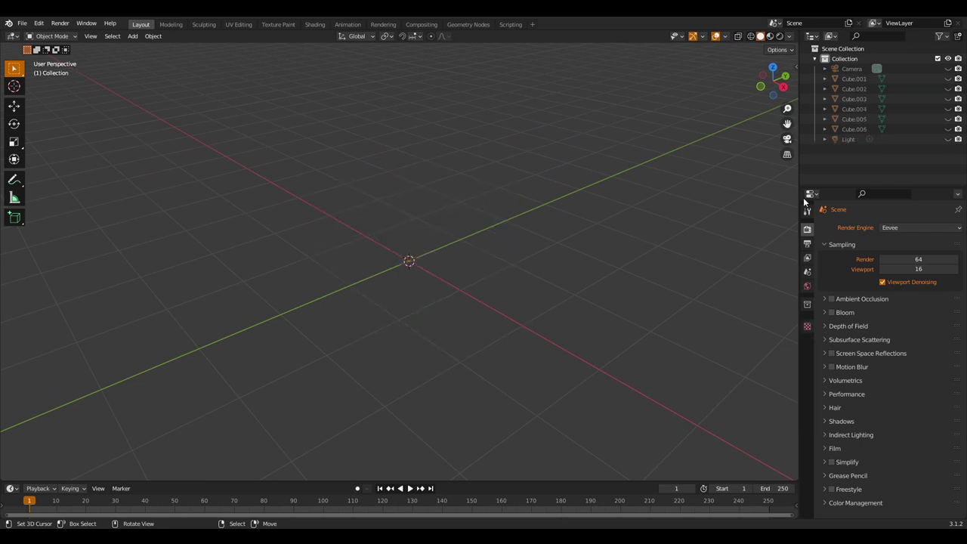
left_click(948, 80)
left_click(458, 284)
mouse_move(428, 296)
middle_mouse_down()
mouse_move(419, 308)
mouse_move(438, 292)
mouse_move(412, 297)
mouse_move(463, 303)
mouse_move(428, 298)
middle_mouse_up()
key("x")
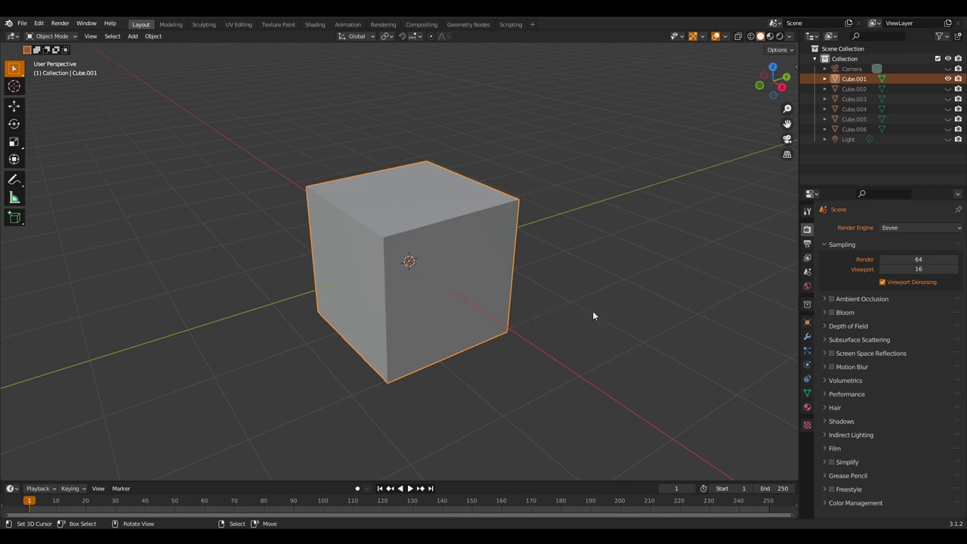
key("Delete")
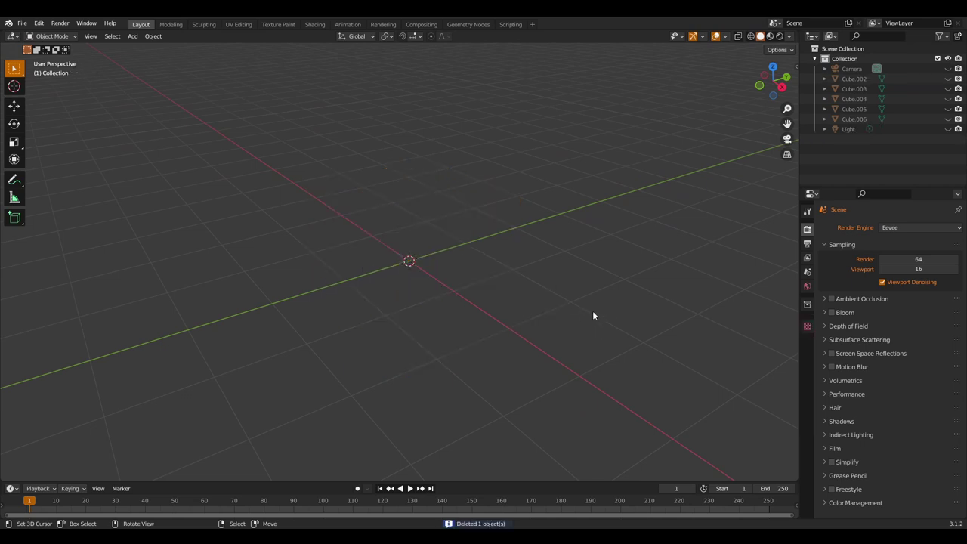
Unhide and select Cube.002, then enter Edit Mode on its mesh
left_click(948, 79)
left_click(437, 272)
middle_click_drag(436, 272, 424, 307)
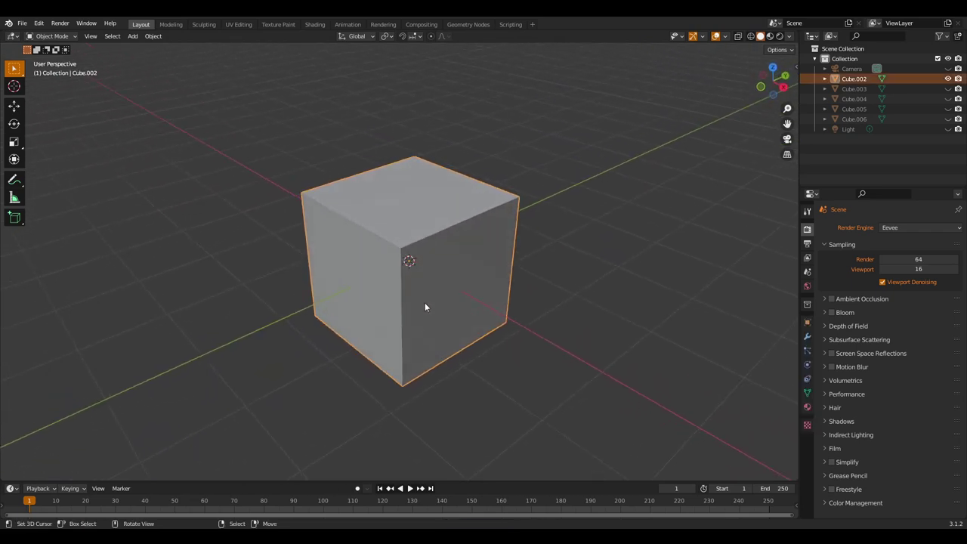
key("Tab")
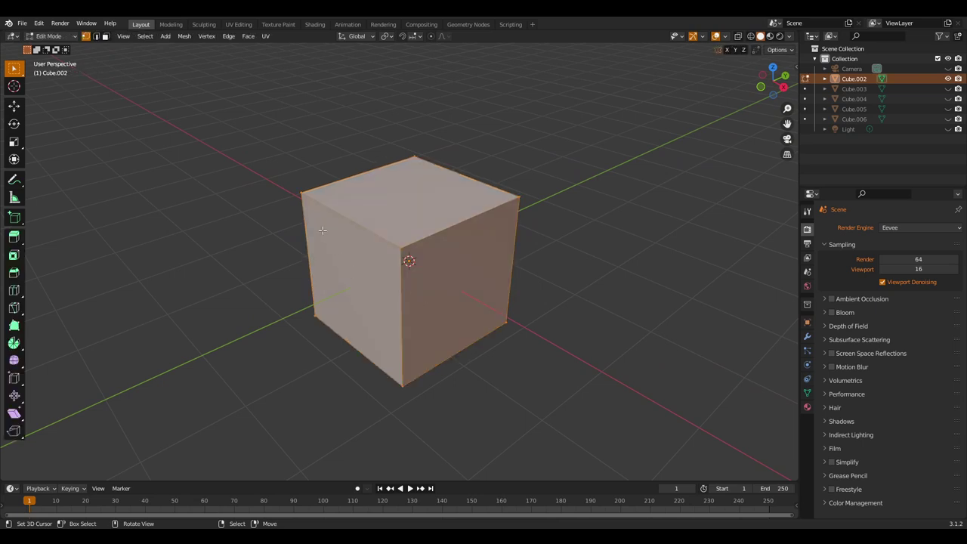
Delete two corner vertices of Cube.002, leaving an L-shaped floor-and-wall pair of faces
left_click(301, 196)
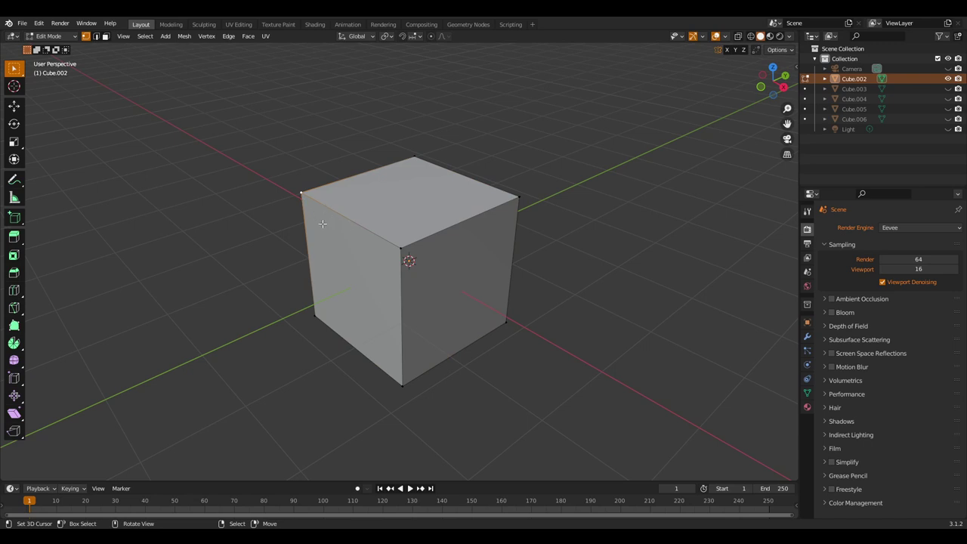
key("x")
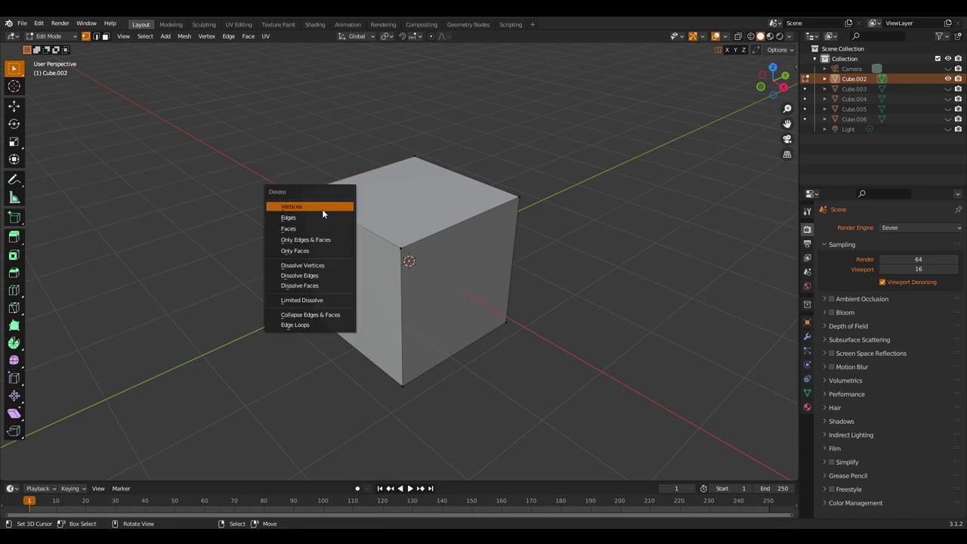
left_click(321, 205)
middle_click_drag(381, 276, 443, 302)
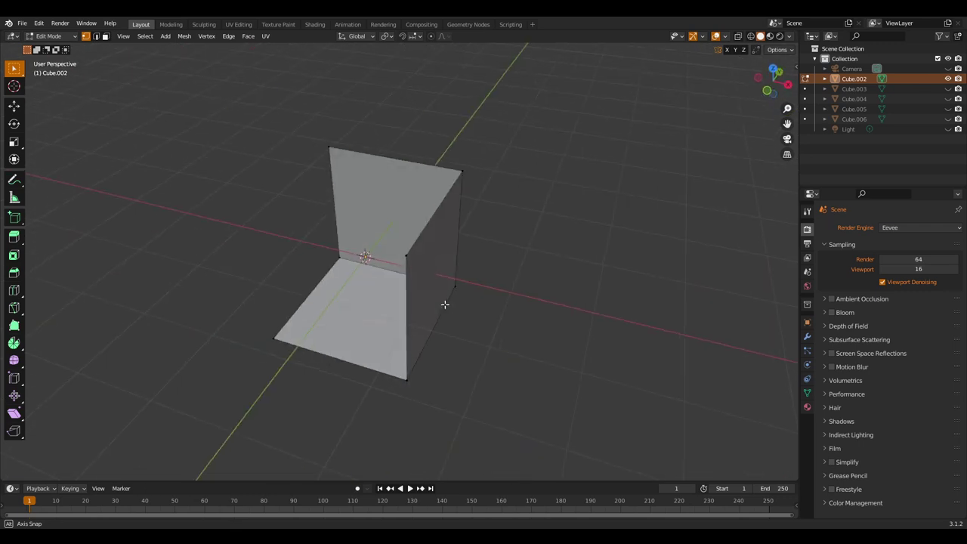
left_click(407, 256)
key("x")
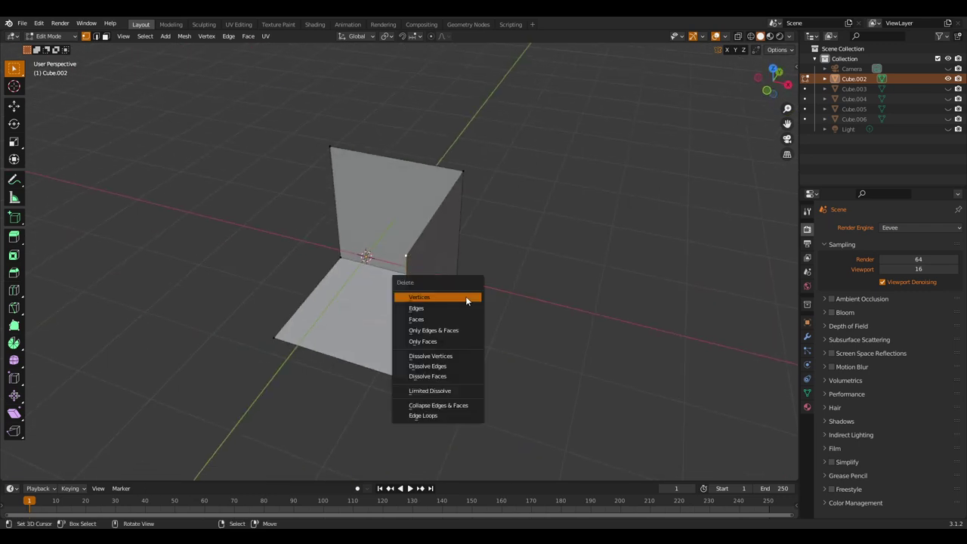
left_click(431, 297)
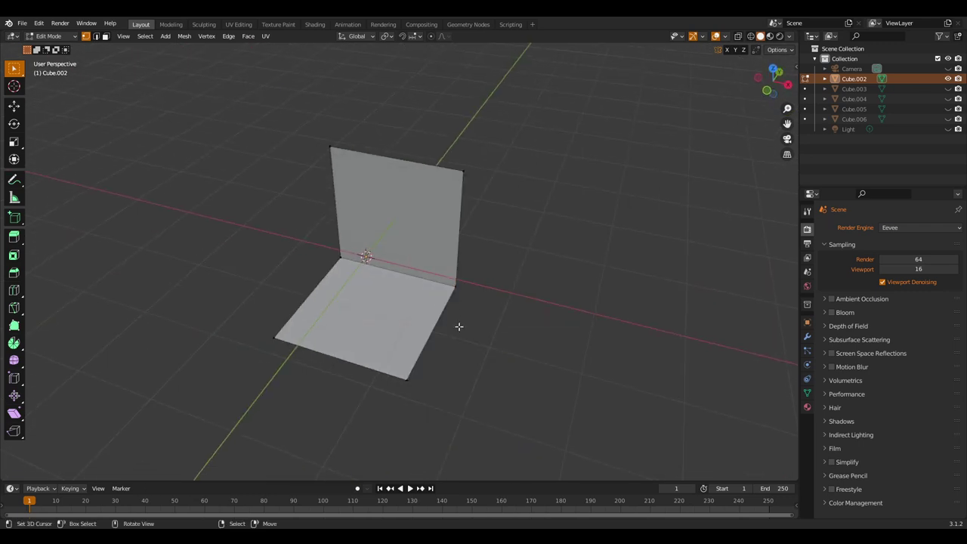
mouse_move(458, 326)
middle_mouse_down()
mouse_move(476, 317)
mouse_move(445, 315)
middle_mouse_up()
Return to Object Mode and hide the finished Cube.002
key("Tab")
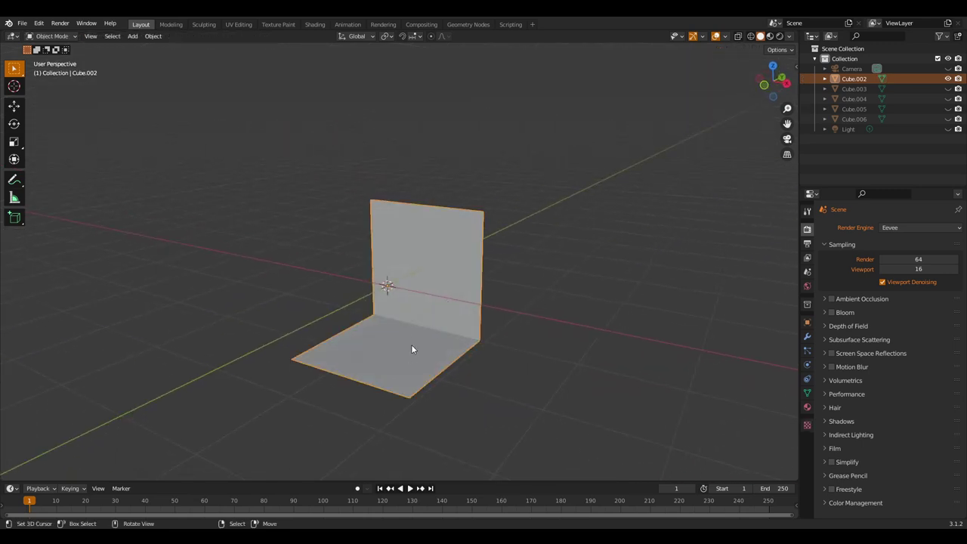
mouse_move(411, 349)
middle_mouse_down()
mouse_move(365, 345)
mouse_move(410, 371)
mouse_move(410, 325)
mouse_move(395, 348)
middle_mouse_up()
left_click(948, 78)
Unhide and select Cube.003, enter Edit Mode in edge select, and deselect everything
left_click(948, 89)
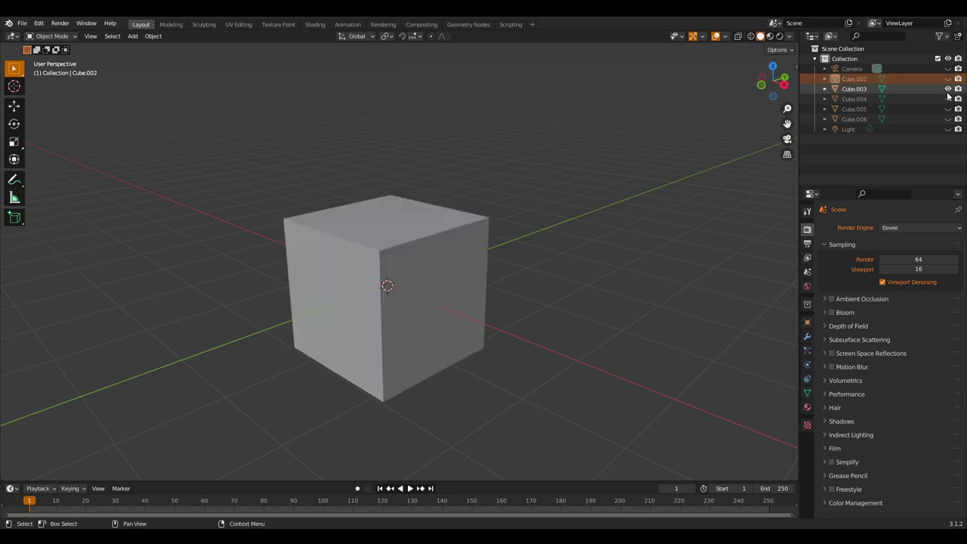
left_click(406, 320)
key("Tab")
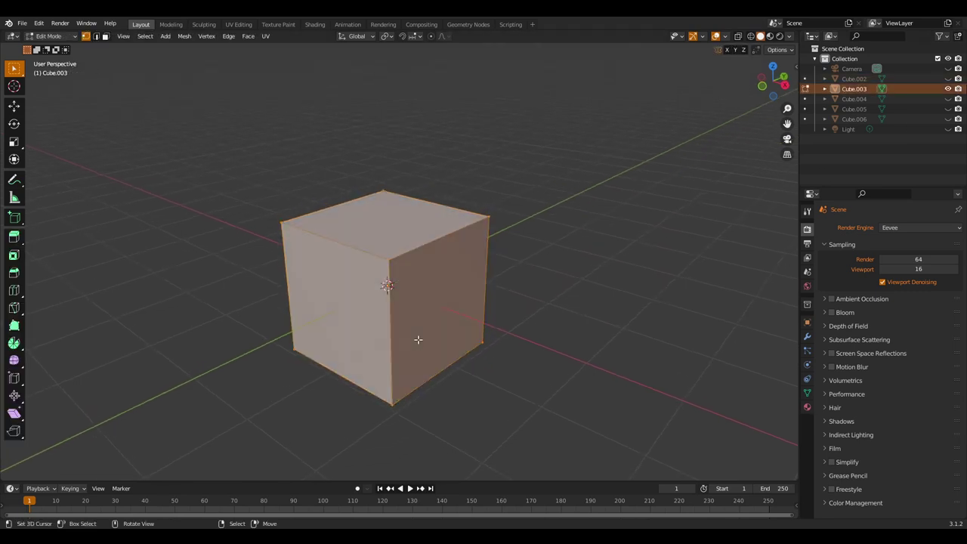
key("2")
key("alt+a")
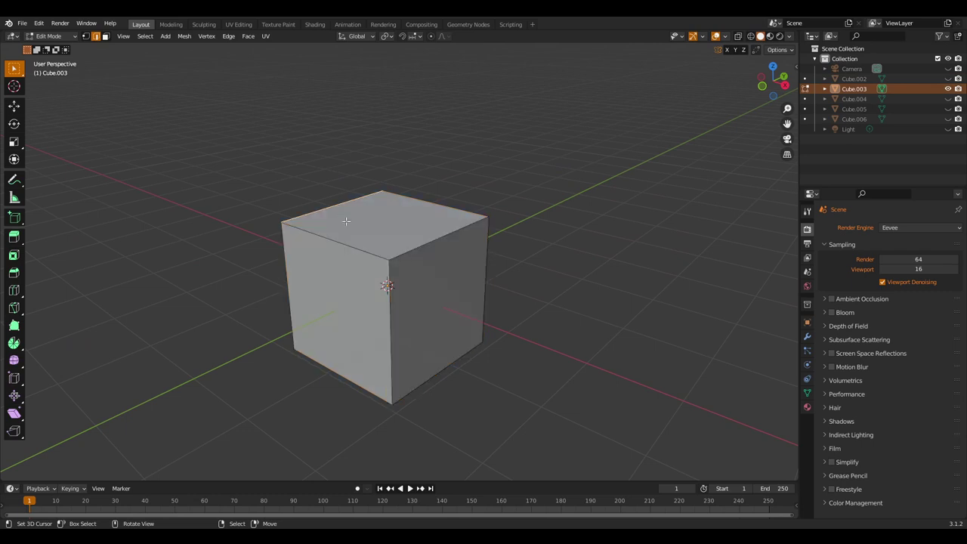
Delete Cube.003's top edges in two passes, then select the back wall's top edge
middle_click_drag(346, 222, 353, 259)
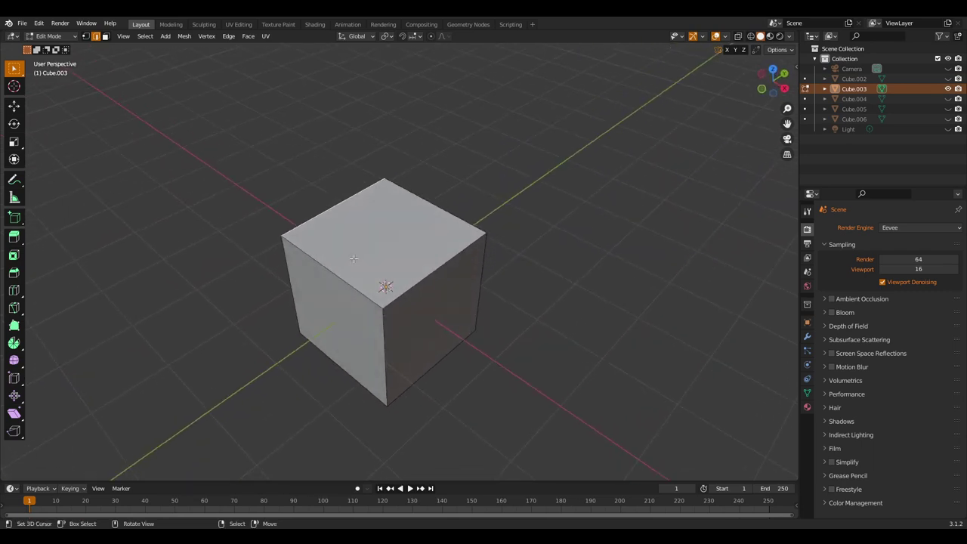
key("x")
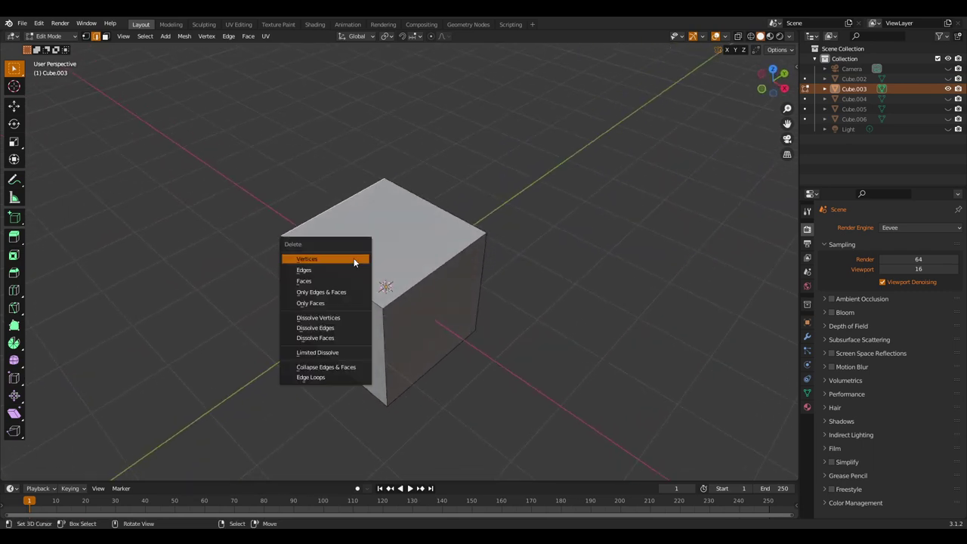
left_click(313, 272)
middle_click_drag(418, 309, 427, 268)
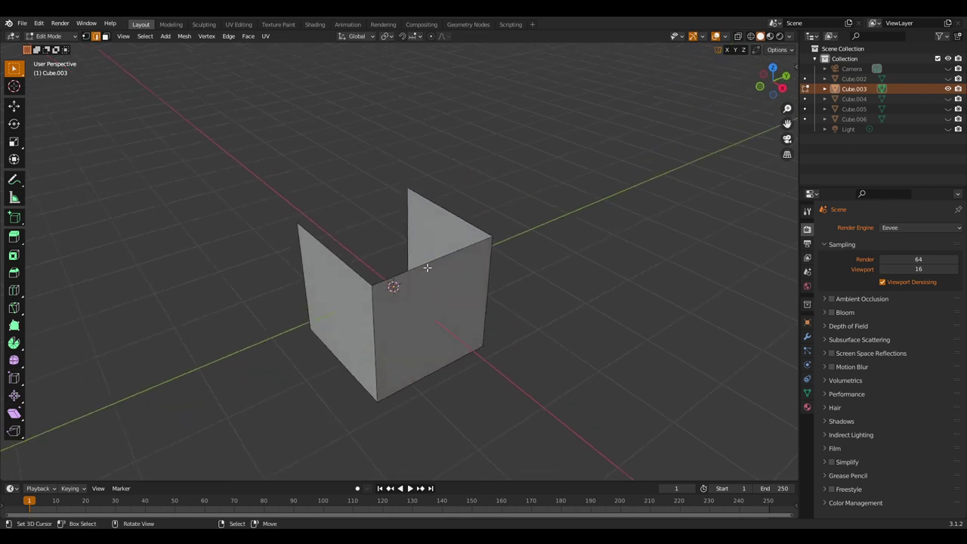
key("x")
left_click(426, 269)
mouse_move(447, 340)
middle_mouse_down()
mouse_move(443, 330)
mouse_move(479, 334)
mouse_move(446, 328)
mouse_move(471, 323)
mouse_move(457, 330)
middle_mouse_up()
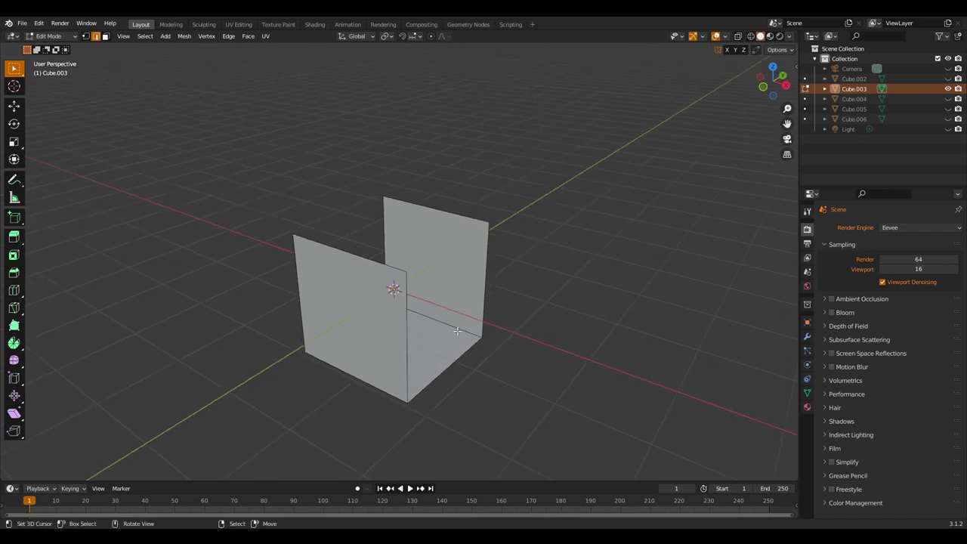
left_click(423, 209)
key("F3")
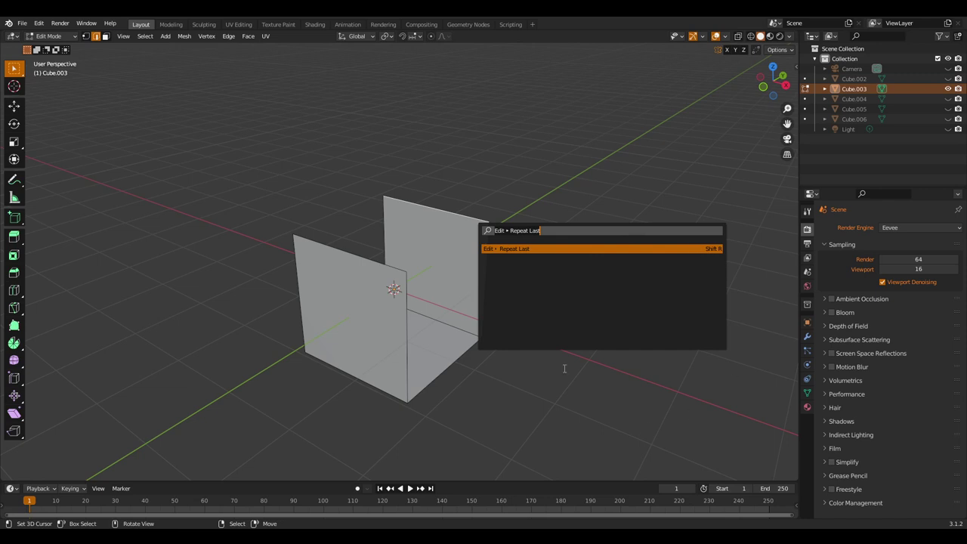
Remove Cube.003's back wall, vertical edges and floor face, leaving stray edges, then exit Edit Mode
key("Escape")
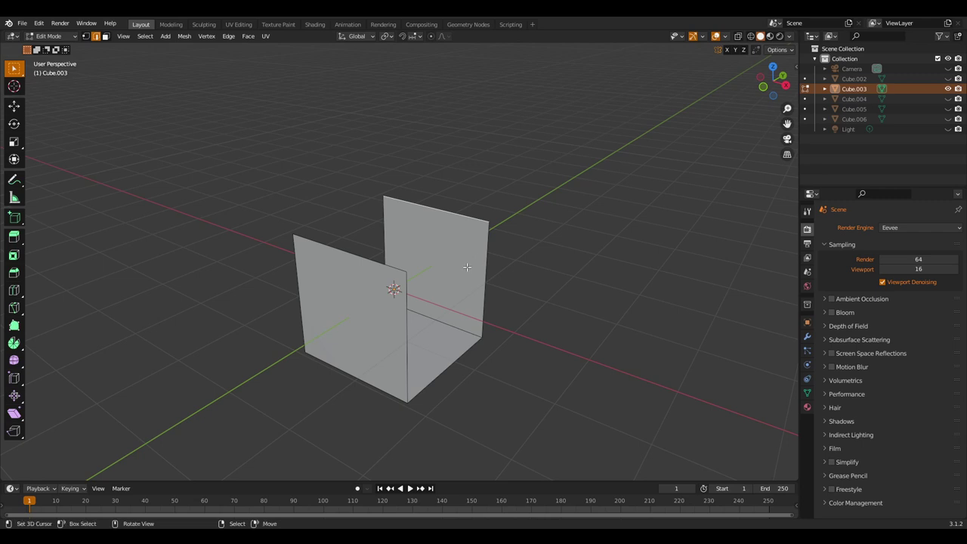
middle_click_drag(470, 238, 442, 263)
key("ctrl+z")
key("ctrl+z")
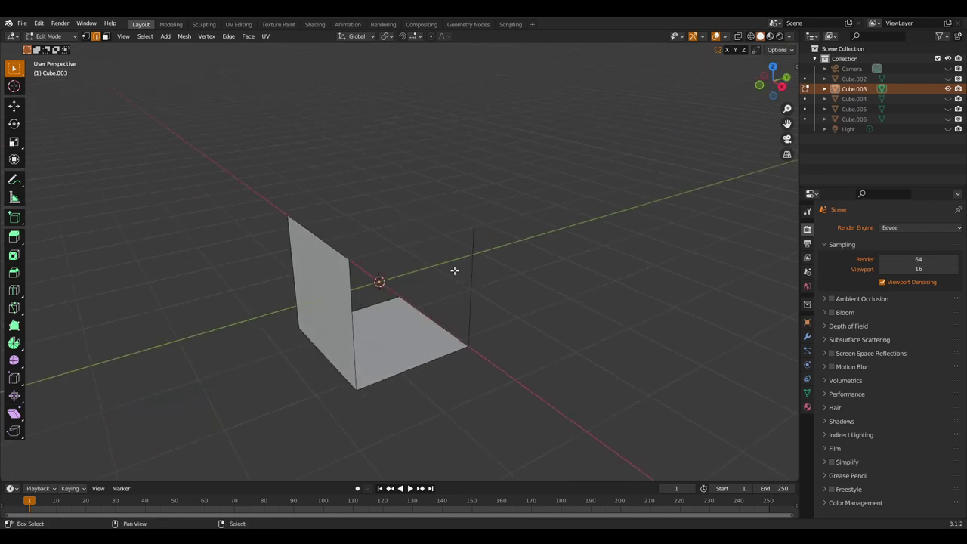
key("ctrl+z")
key("ctrl+z")
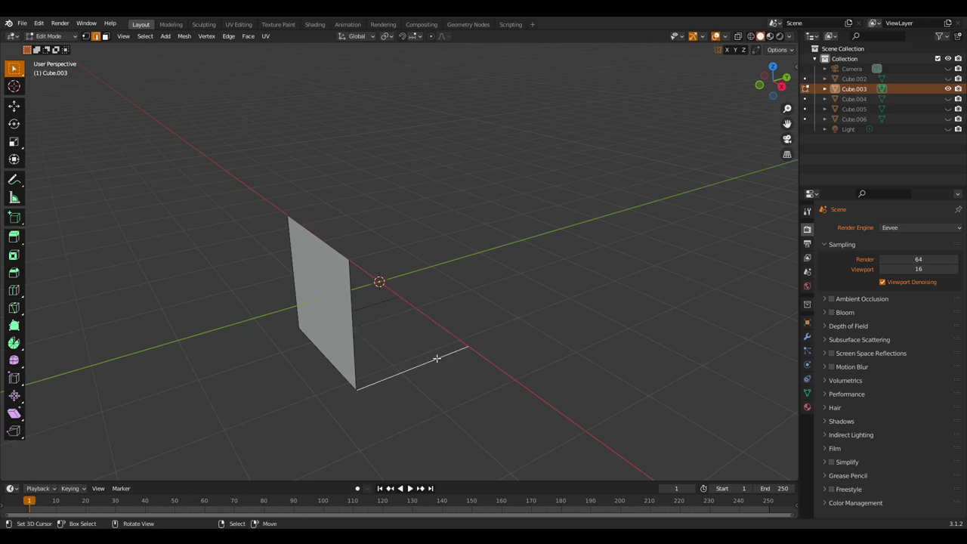
key("ctrl+z")
key("ctrl+z")
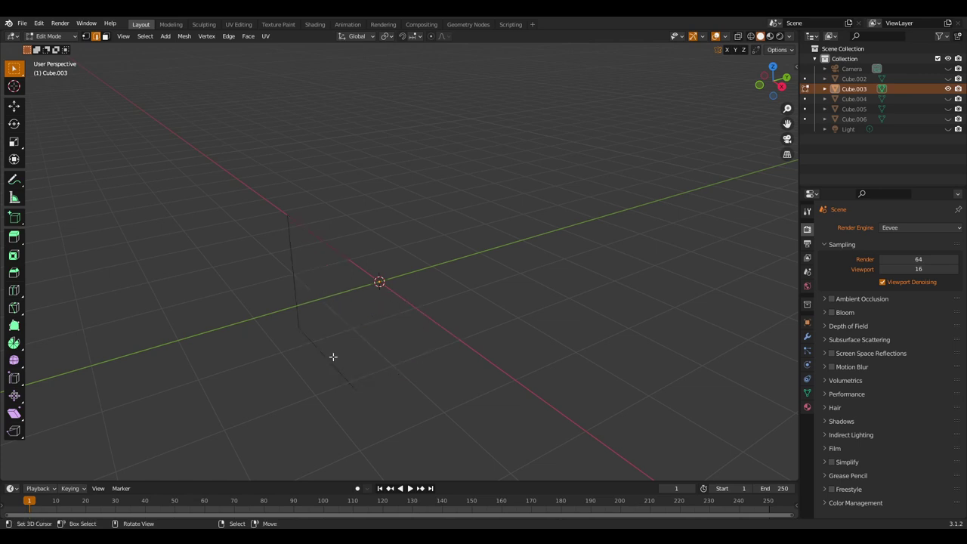
key("ctrl+z")
key("ctrl+z")
middle_click_drag(458, 309, 377, 295)
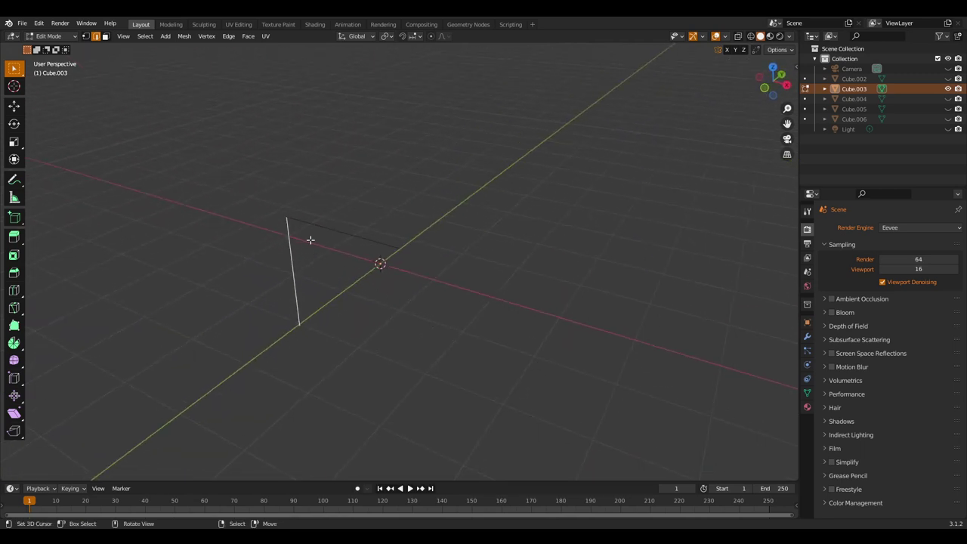
key("Tab")
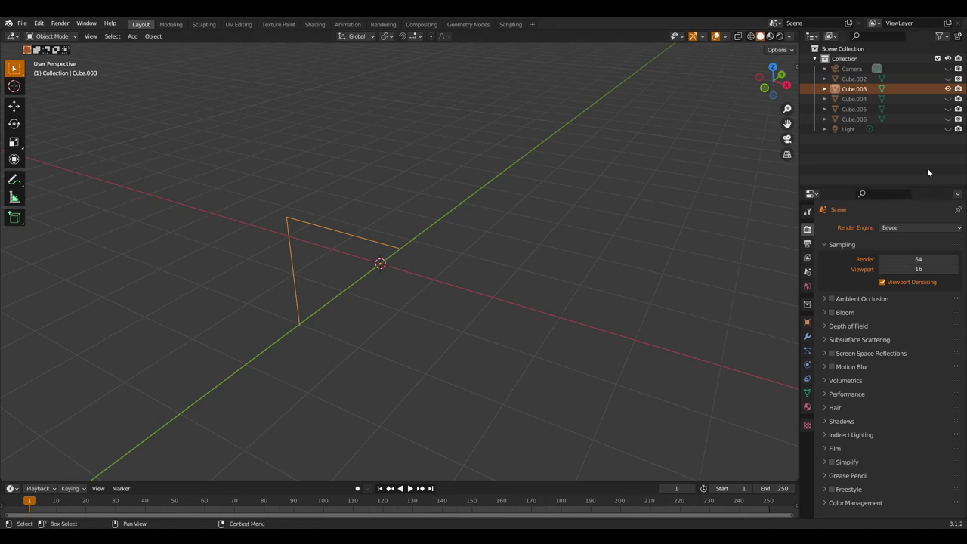
Hide Cube.003, then unhide and select Cube.004
left_click(948, 89)
left_click(949, 99)
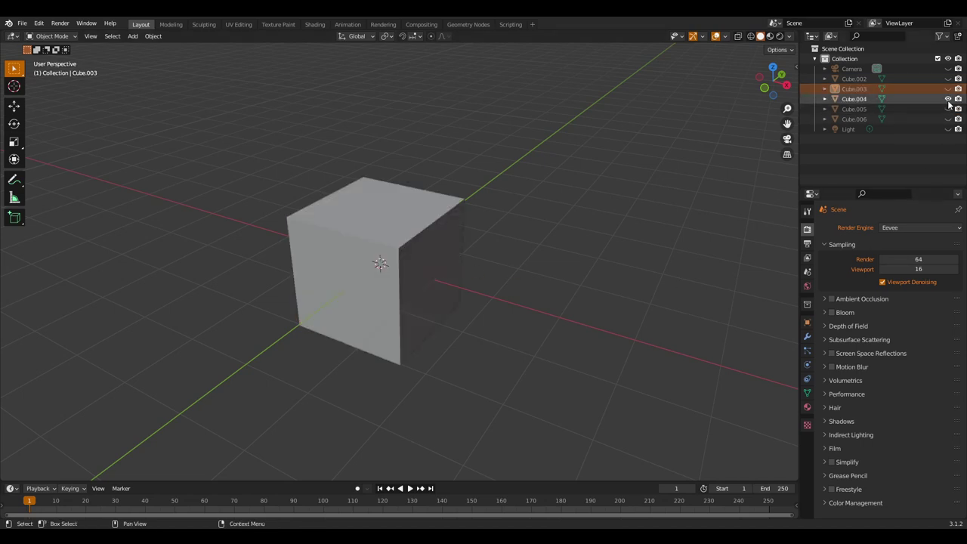
left_click(921, 98)
middle_click_drag(427, 283, 386, 279)
In Edit Mode face select, delete Cube.004's top face
key("Tab")
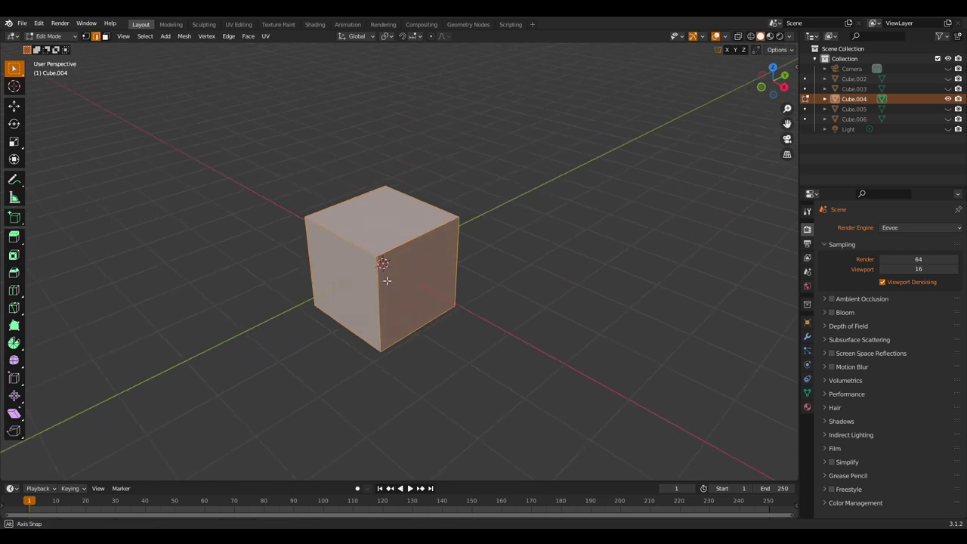
scroll(390, 279, "up", 2)
key("3")
left_click(375, 216)
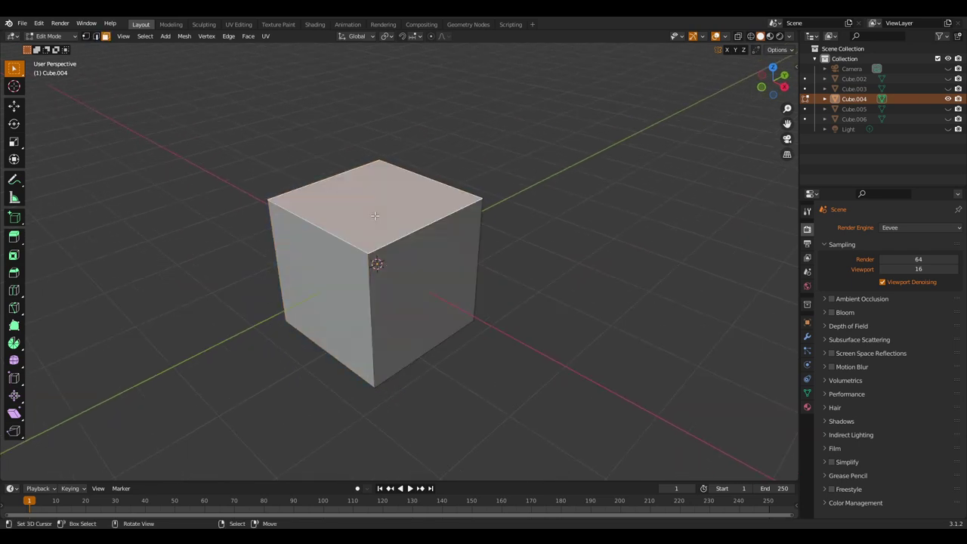
mouse_move(420, 268)
middle_mouse_down()
mouse_move(395, 181)
mouse_move(467, 176)
mouse_move(531, 227)
mouse_move(387, 276)
mouse_move(427, 262)
mouse_move(453, 274)
mouse_move(421, 279)
middle_mouse_up()
key("x")
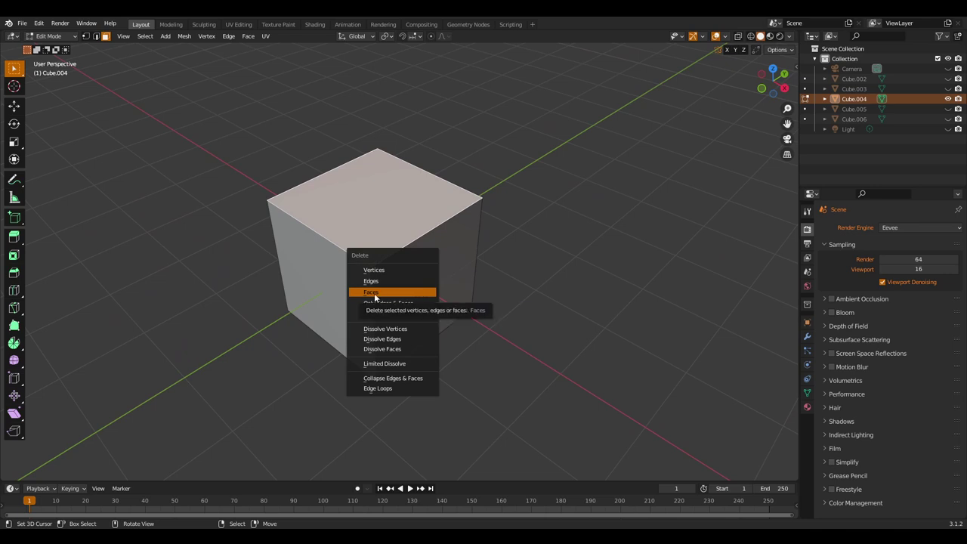
left_click(375, 293)
Delete the front and right walls of Cube.004 as faces
middle_click_drag(481, 300, 436, 287)
left_click(352, 306)
left_click(430, 298, "shift")
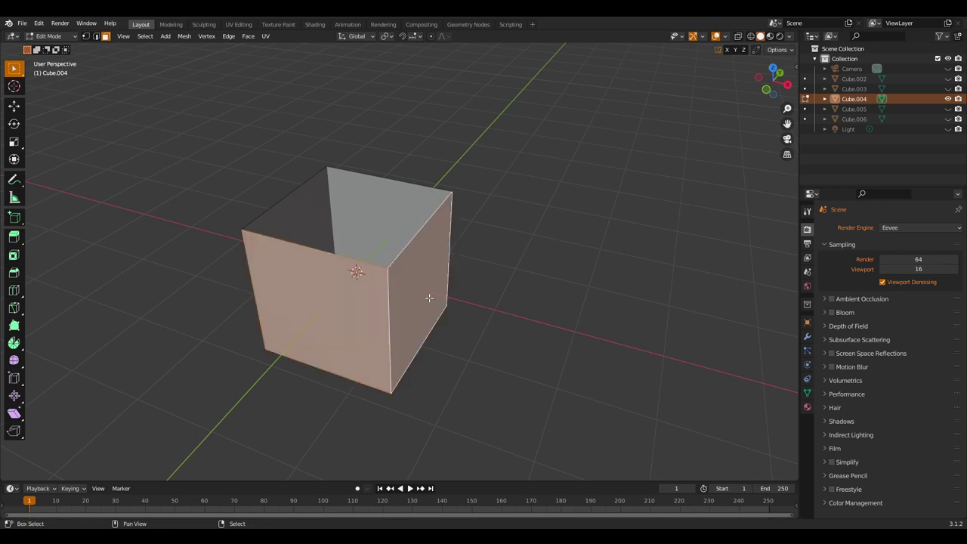
middle_click_drag(399, 254, 440, 306)
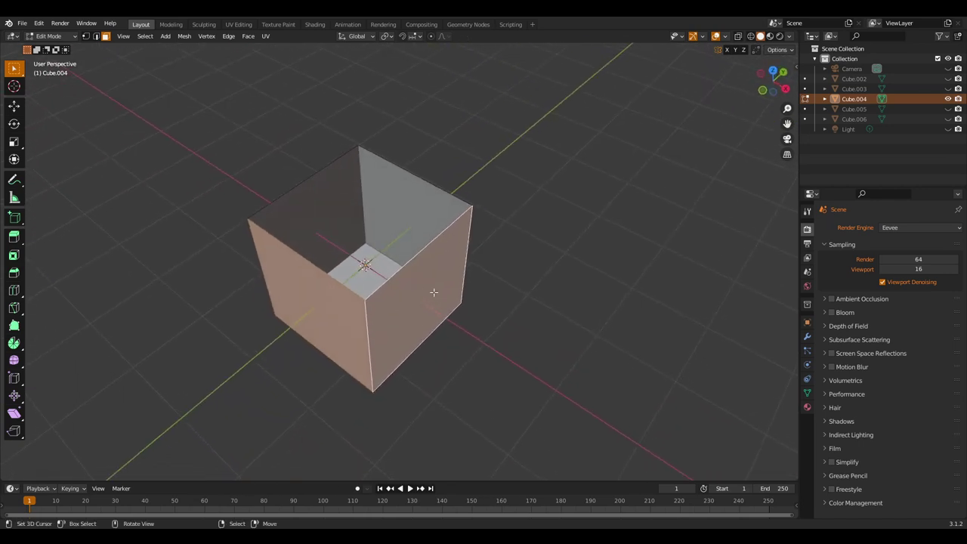
mouse_move(411, 236)
middle_mouse_down()
mouse_move(434, 227)
mouse_move(401, 238)
mouse_move(403, 221)
middle_mouse_up()
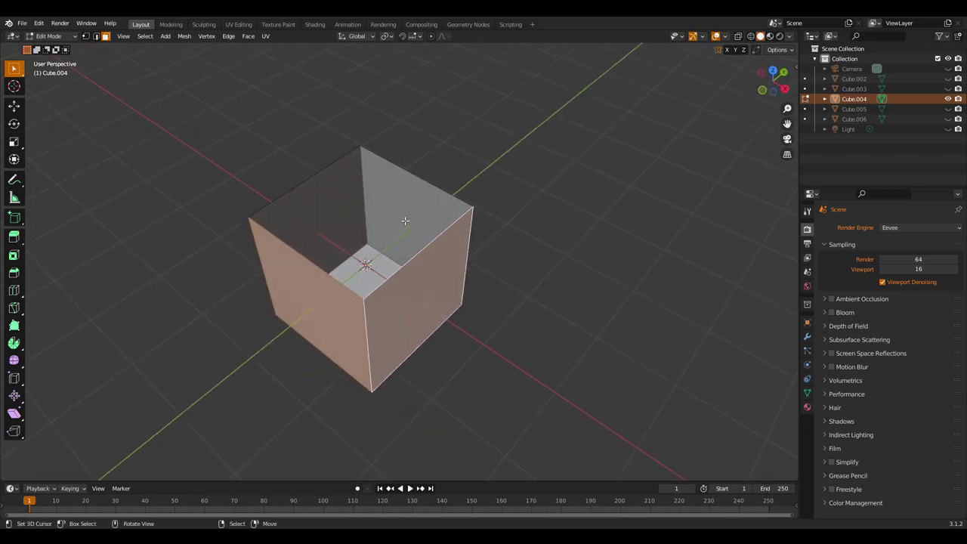
key("x")
left_click(405, 221)
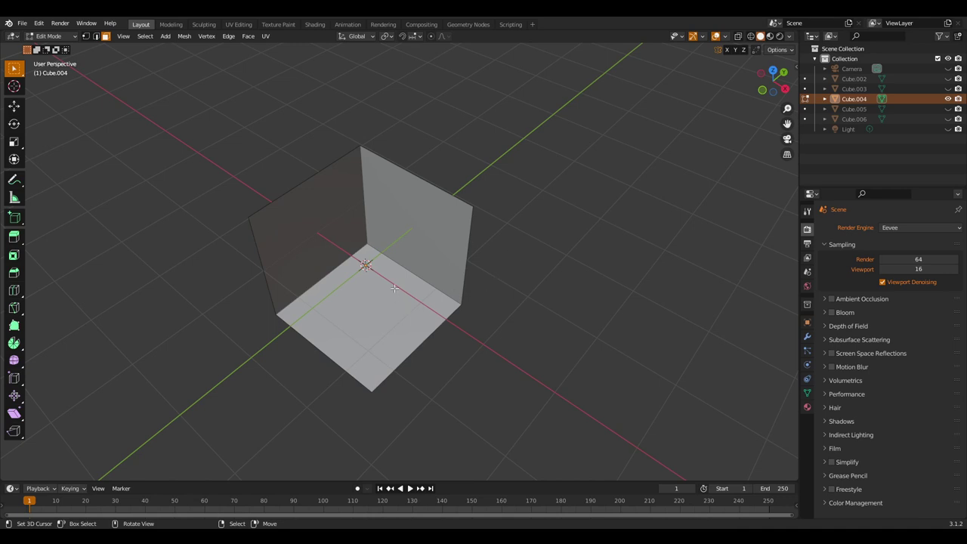
Delete the left and back walls, leaving only the floor plane, and return to Object Mode
middle_click_drag(385, 274, 335, 238)
left_click(315, 228)
left_click(399, 217, "shift")
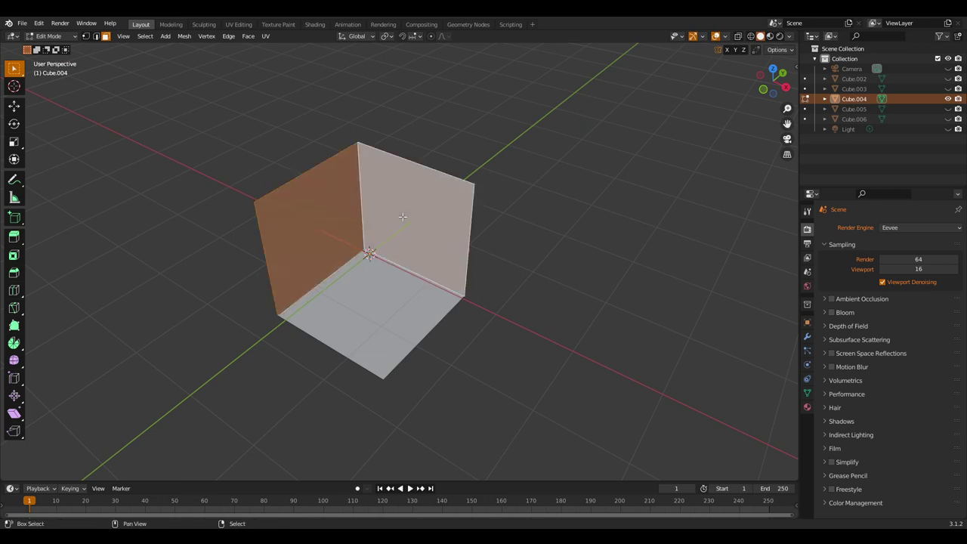
key("x")
left_click(447, 235)
middle_click_drag(447, 235, 432, 298)
key("Tab")
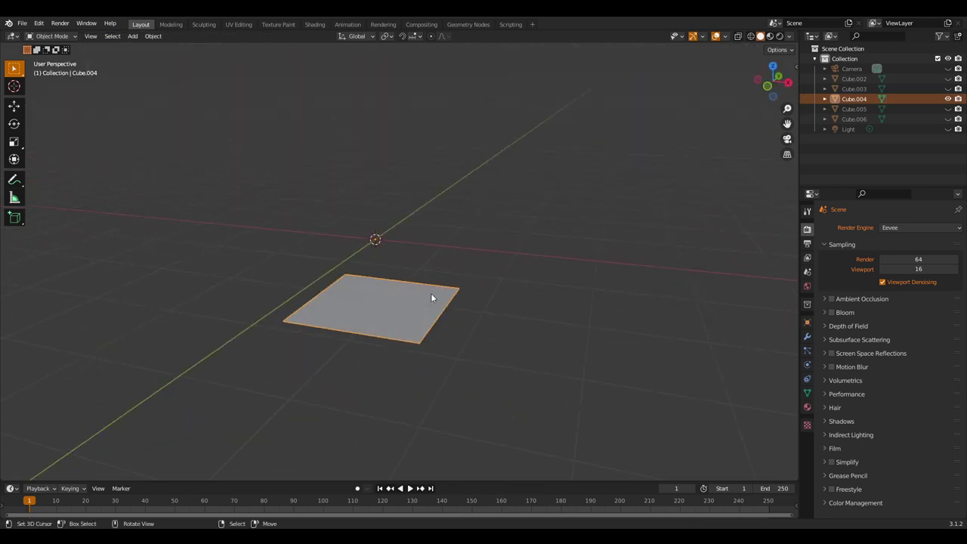
Hide Cube.004, then unhide and select Cube.005
left_click(948, 99)
left_click(948, 108)
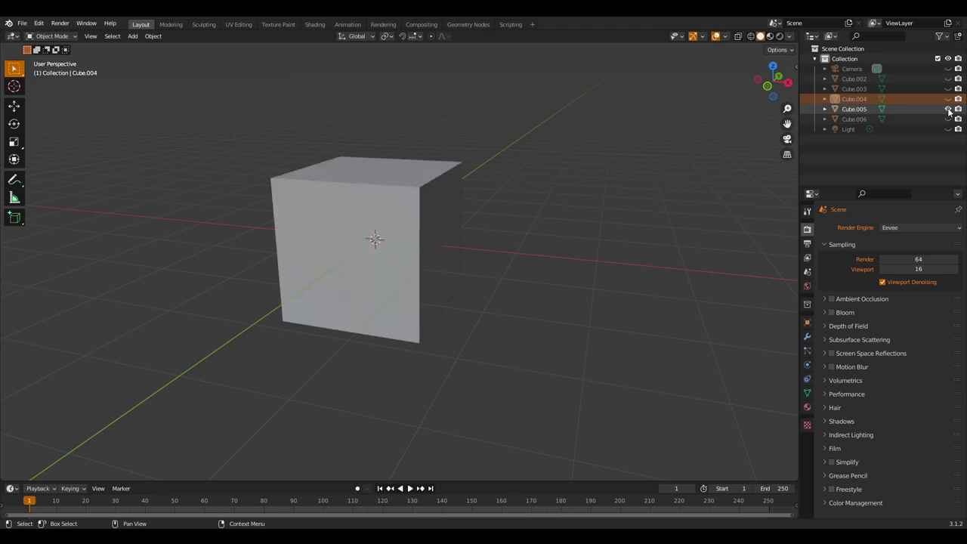
mouse_move(407, 242)
middle_mouse_down()
mouse_move(384, 281)
mouse_move(389, 255)
mouse_move(431, 238)
mouse_move(423, 264)
mouse_move(437, 248)
mouse_move(423, 252)
mouse_move(438, 251)
mouse_move(406, 247)
middle_mouse_up()
left_click(416, 236)
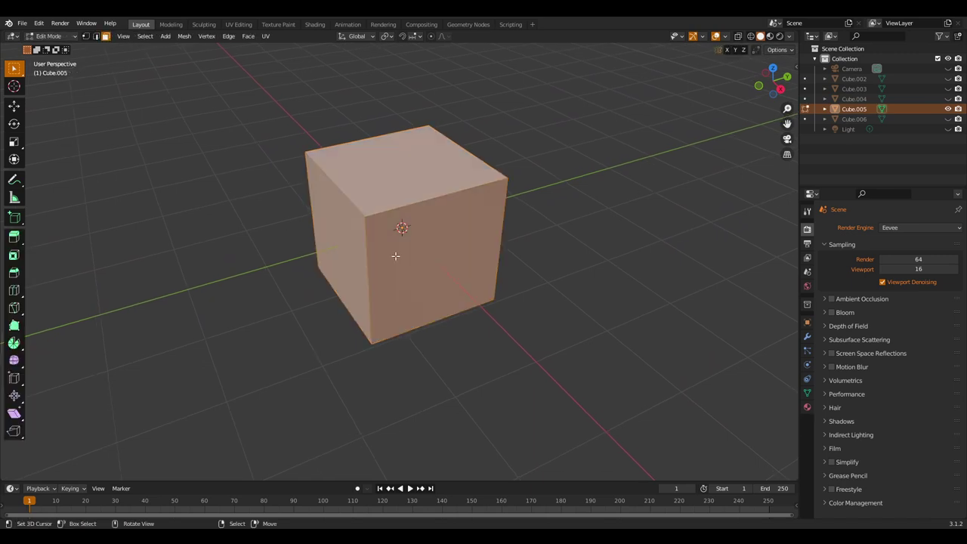
Merge all of Cube.005's vertices At Center into one point and return to Object Mode
key("Tab")
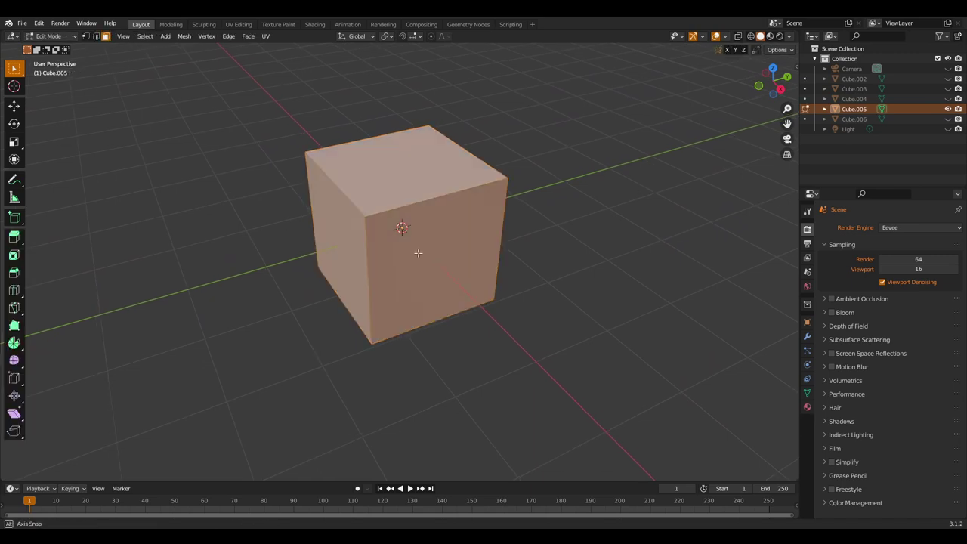
middle_click_drag(418, 253, 418, 253)
key("m")
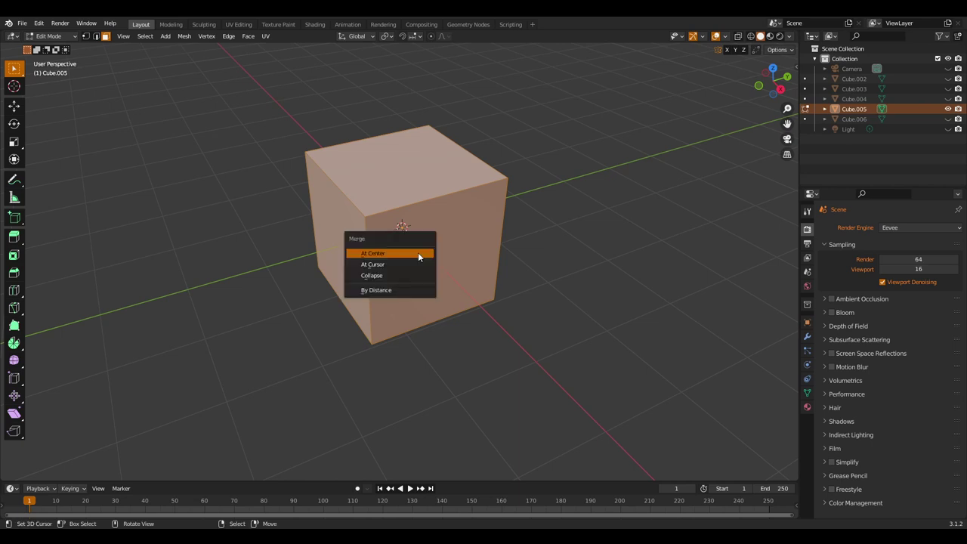
left_click(417, 254)
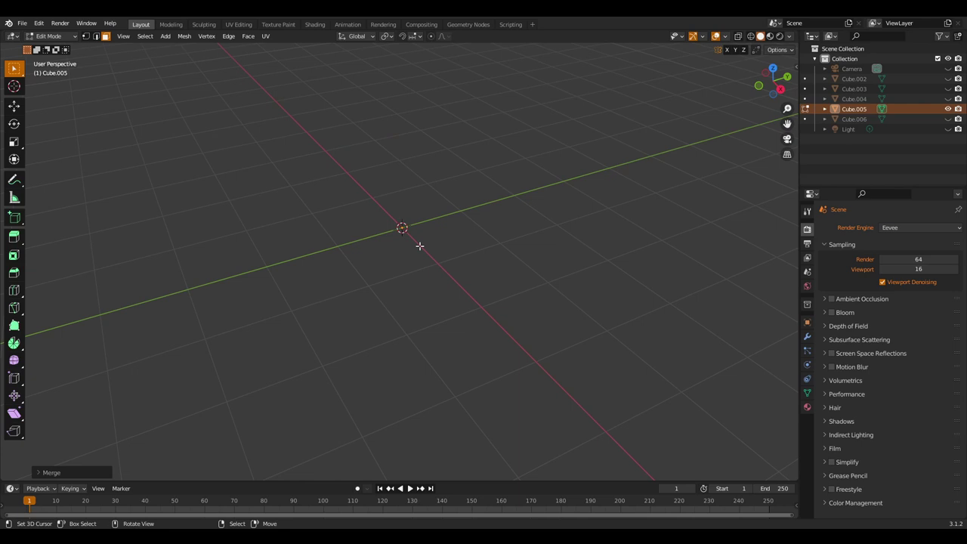
mouse_move(429, 262)
middle_mouse_down()
mouse_move(481, 259)
mouse_move(455, 268)
mouse_move(415, 255)
mouse_move(443, 264)
mouse_move(425, 262)
middle_mouse_up()
key("Tab")
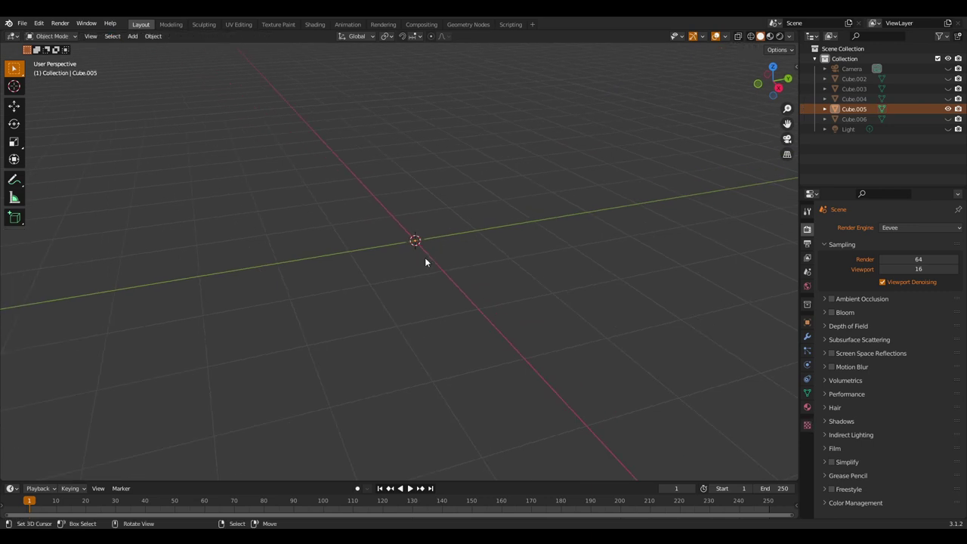
Unhide and select the intact Cube.006
left_click(949, 120)
mouse_move(449, 296)
middle_mouse_down()
mouse_move(467, 281)
mouse_move(434, 296)
mouse_move(439, 286)
middle_mouse_up()
left_click(462, 272)
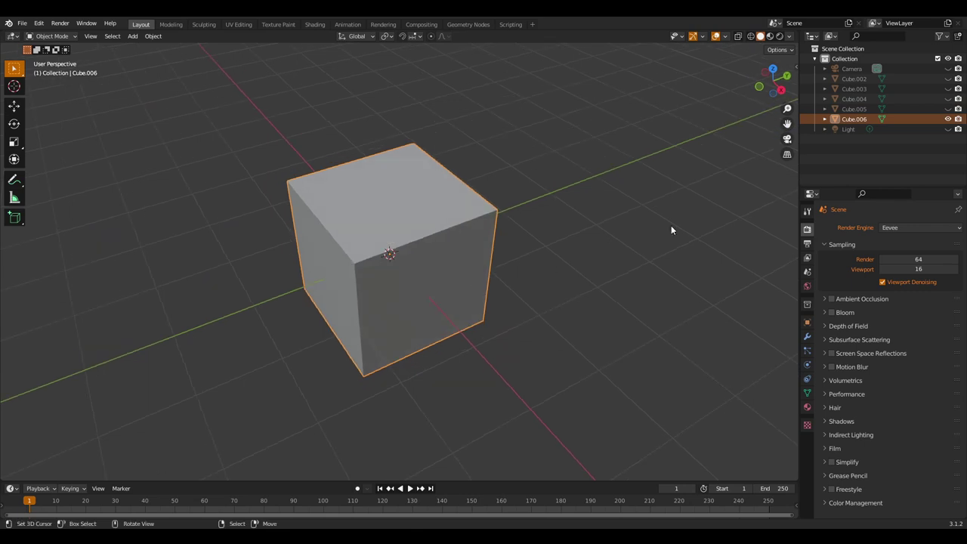
Switch the Outliner display mode to Blender File and expand the Meshes category
left_click(811, 37)
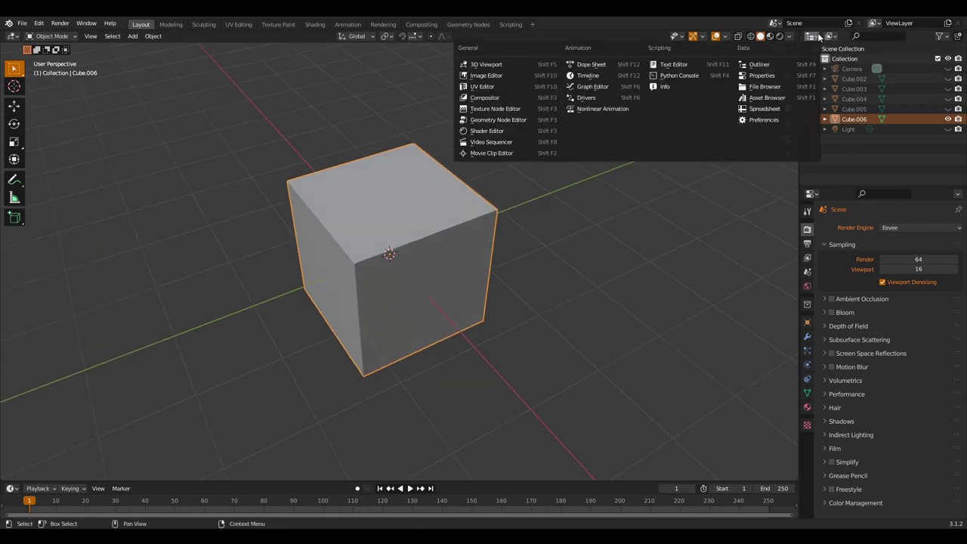
left_click(816, 37)
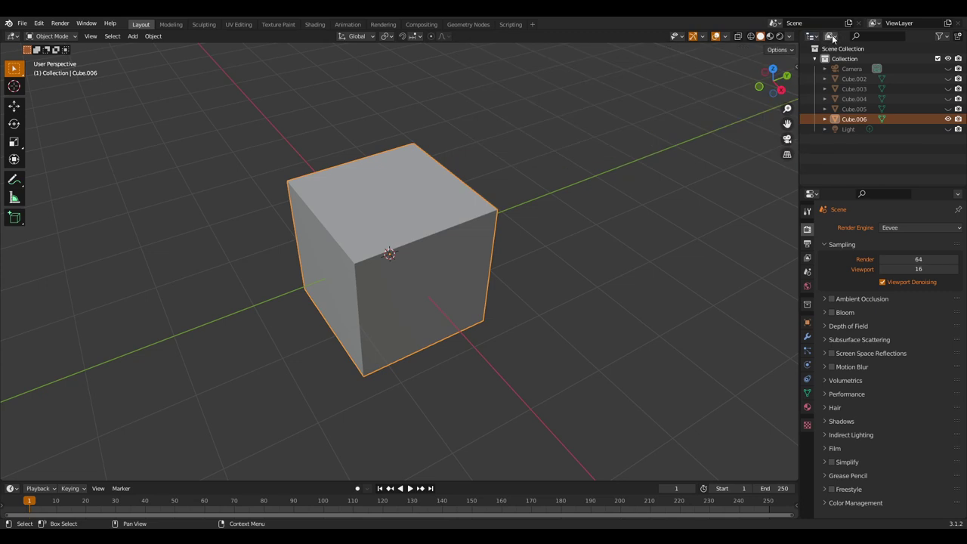
left_click(831, 37)
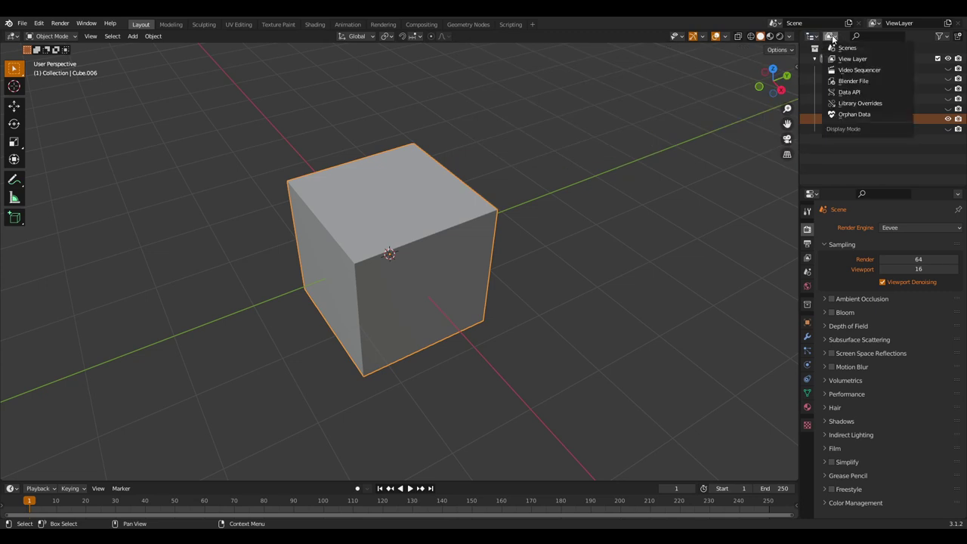
left_click(852, 81)
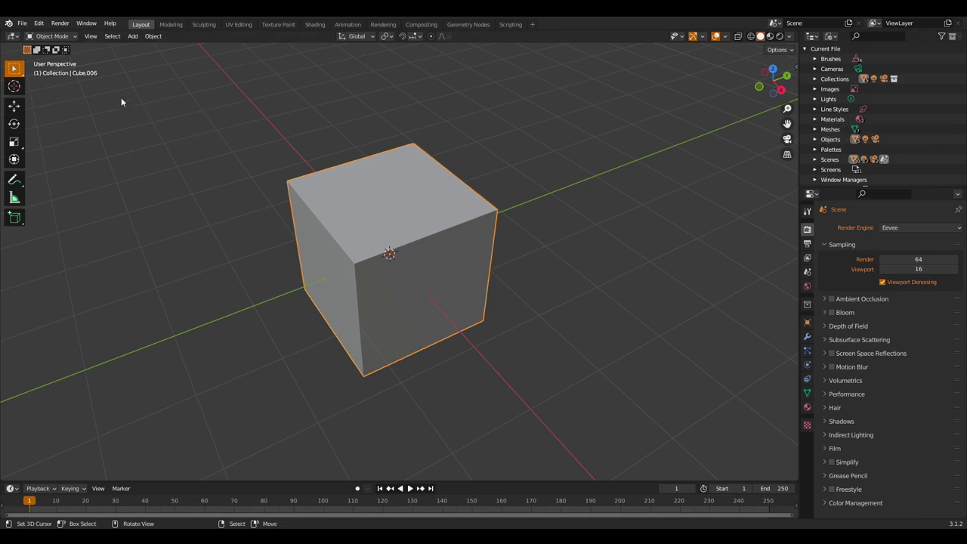
left_click(815, 130)
Locate and select the Cube.006 mesh under Meshes, expanding it to show its material
scroll(823, 138, "down", 2)
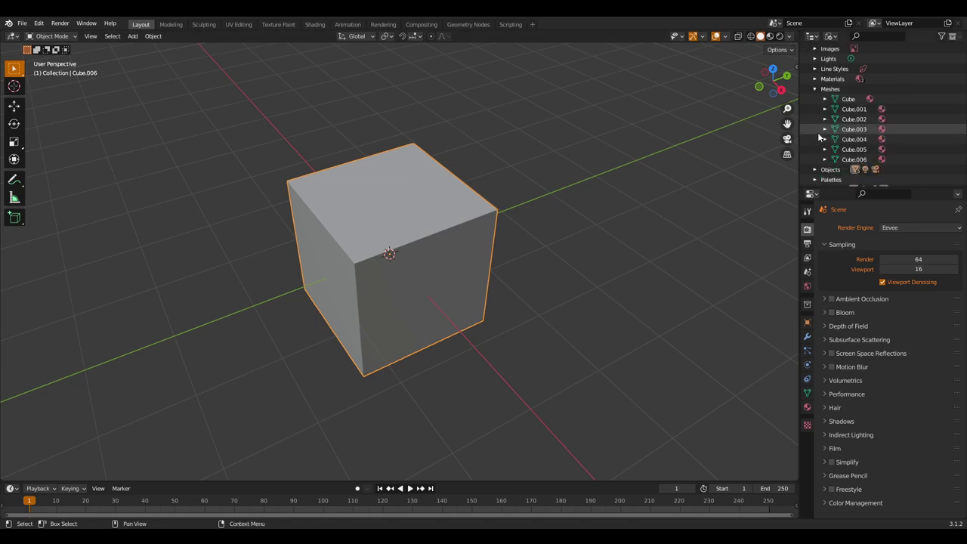
left_click(854, 160)
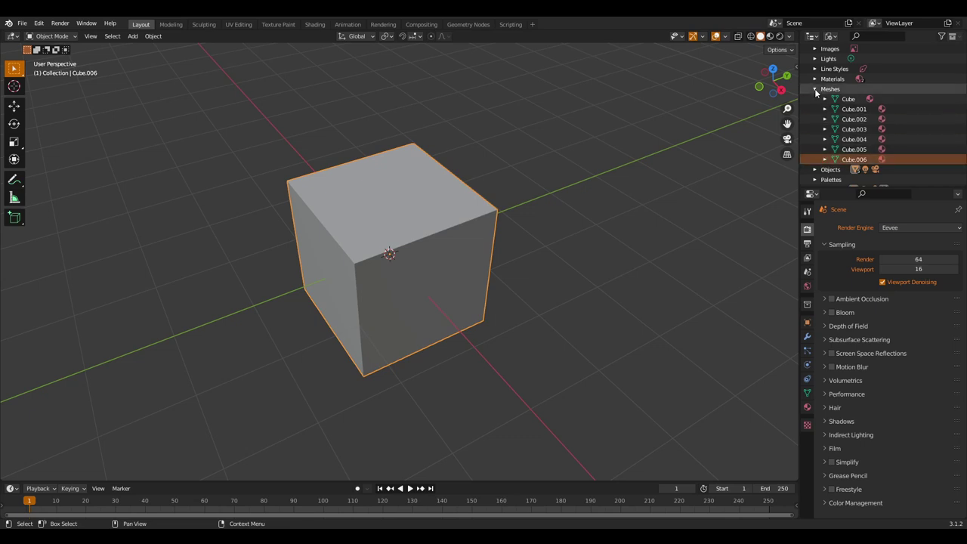
left_click(831, 35)
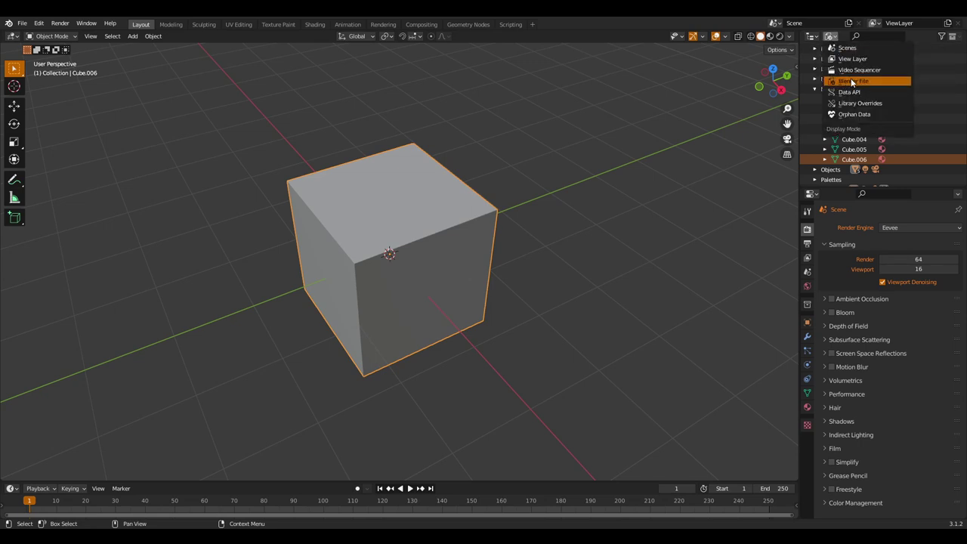
left_click(829, 35)
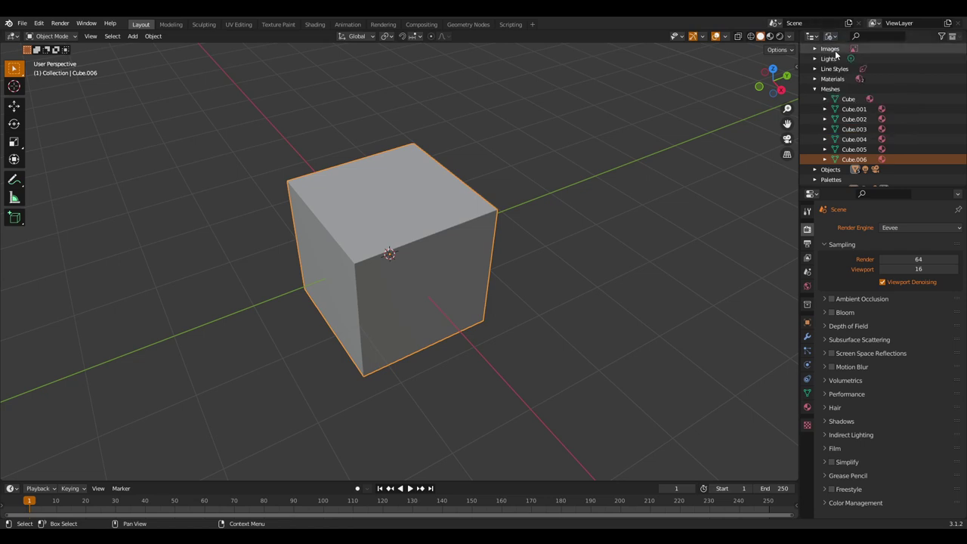
left_click(829, 90)
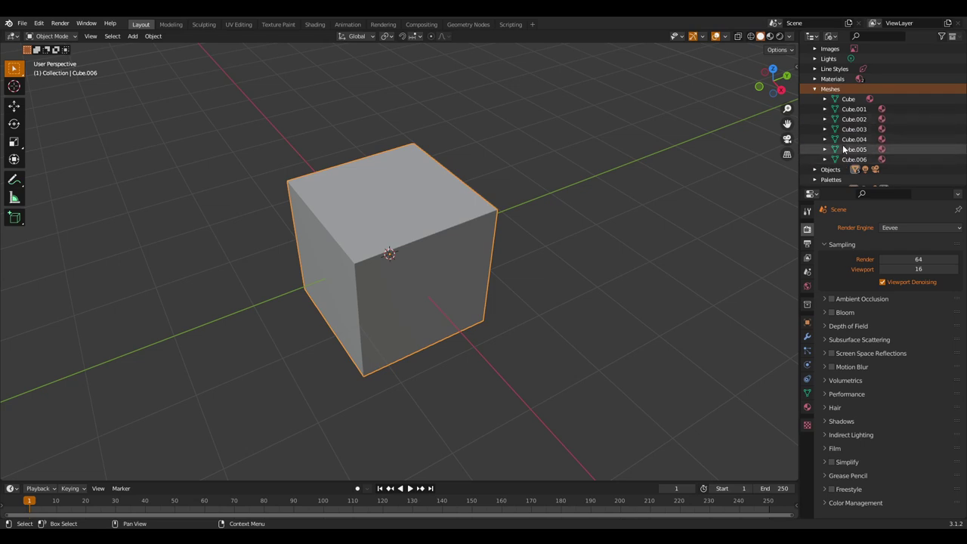
scroll(844, 151, "down", 1)
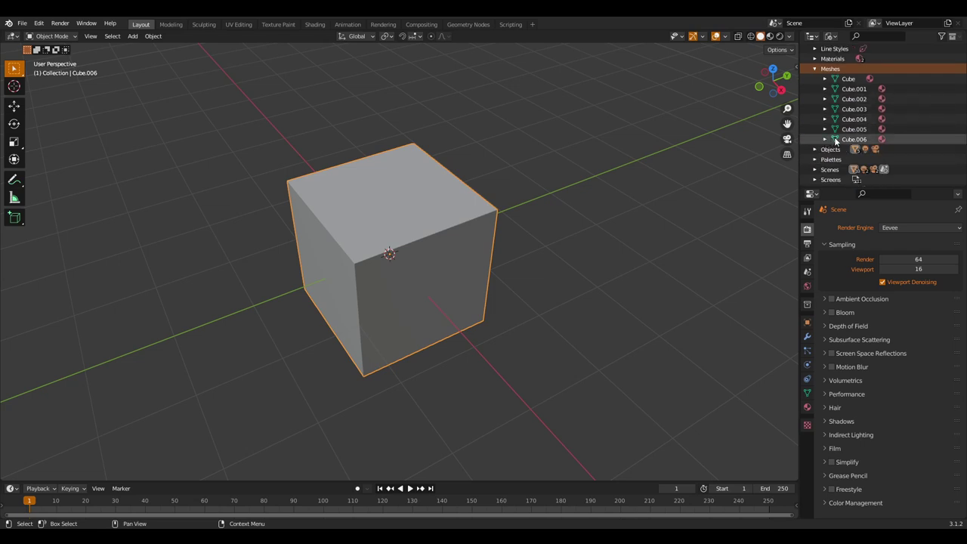
left_click(854, 141)
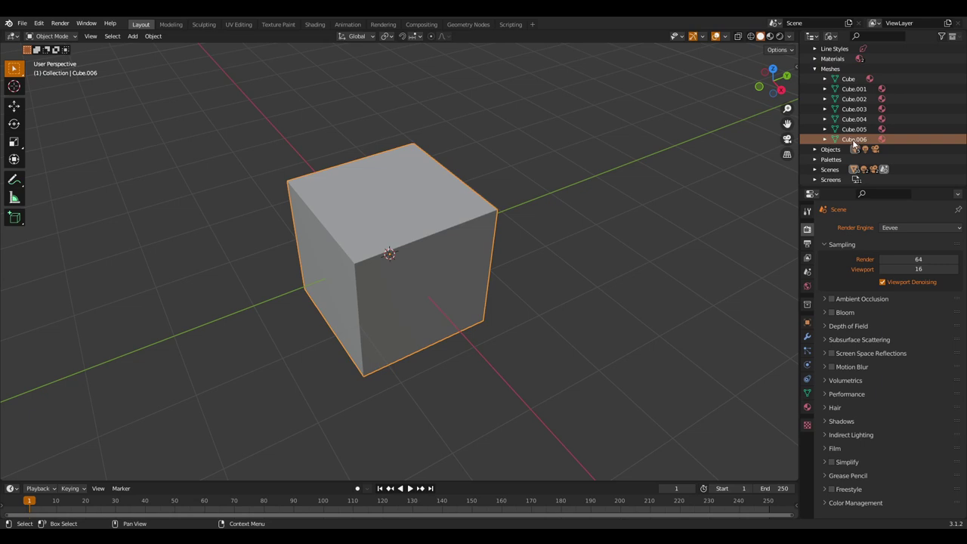
left_click(824, 141)
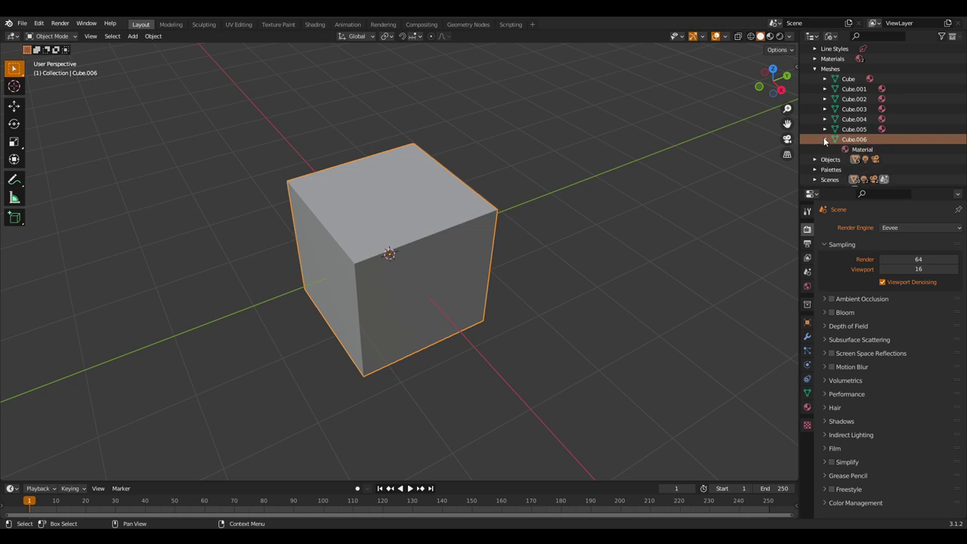
Delete the Cube.006 mesh data block and confirm the viewport is empty
scroll(826, 142, "down", 1)
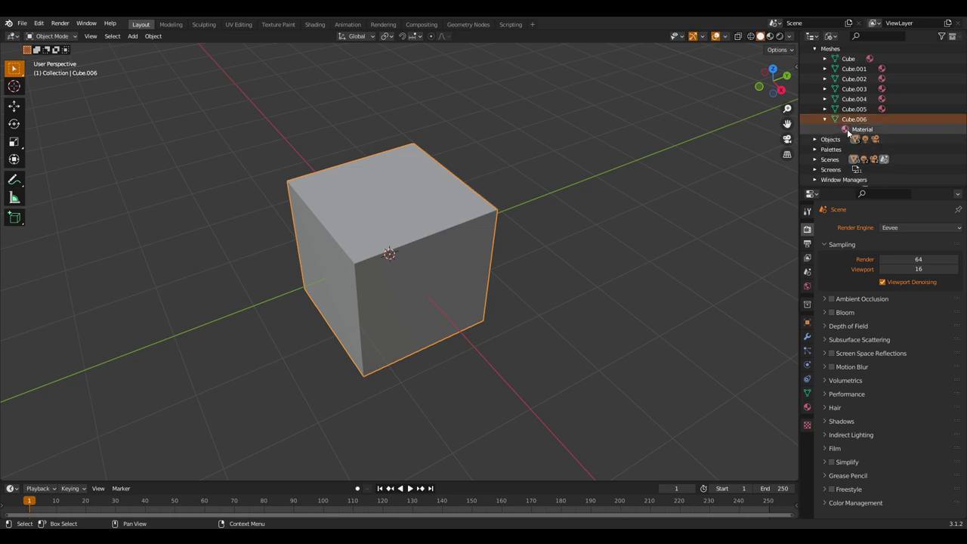
right_click(851, 119)
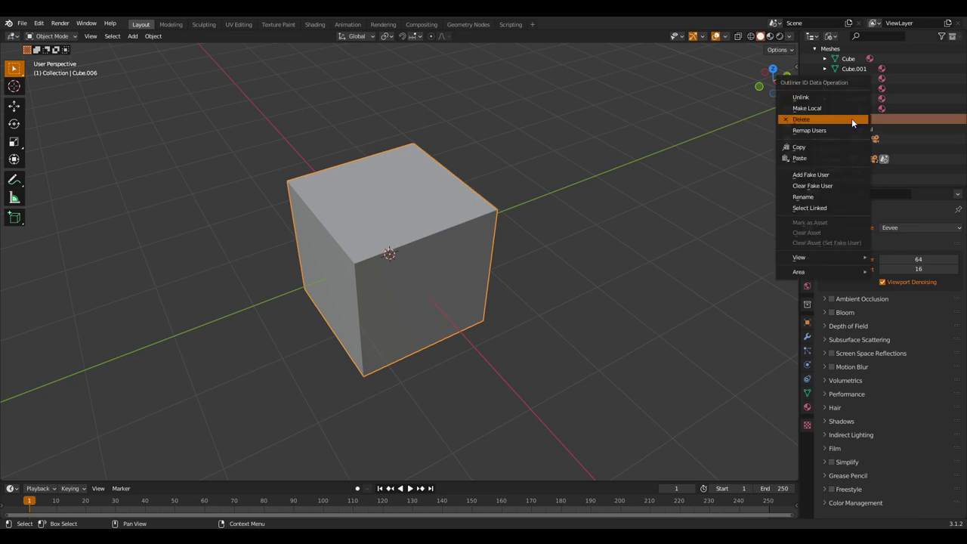
left_click(852, 118)
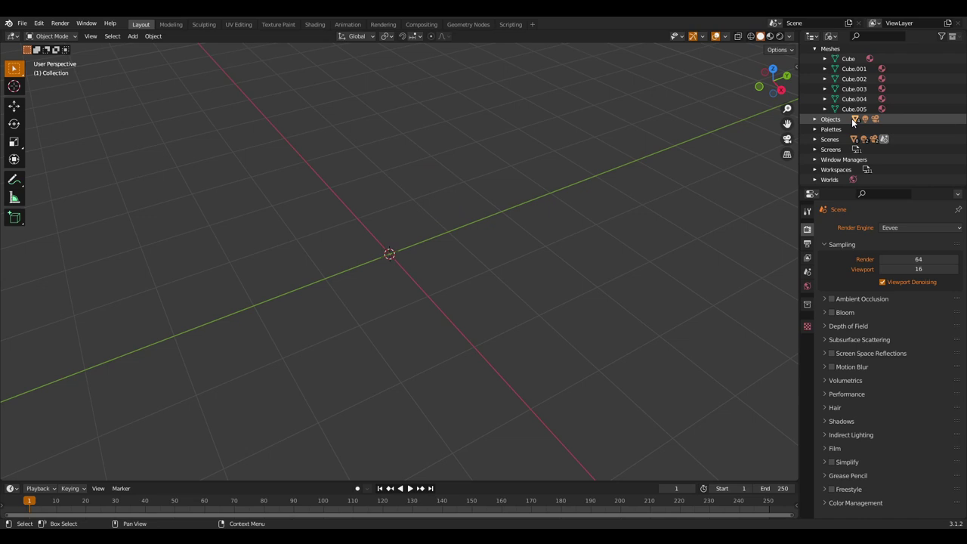
middle_click_drag(438, 248, 427, 265)
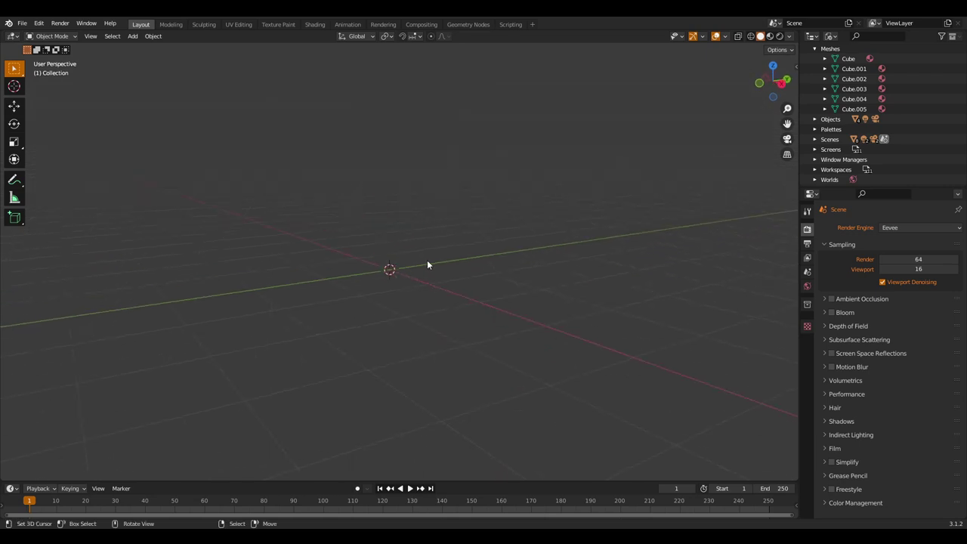
Switch the Outliner back to View Layer and briefly show Cube.002's L-shaped planes
left_click(830, 35)
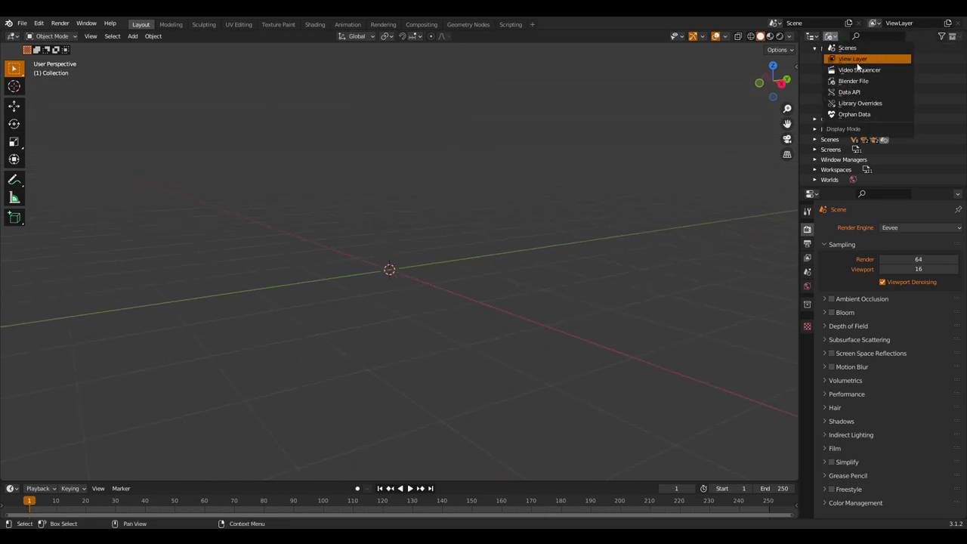
left_click(856, 60)
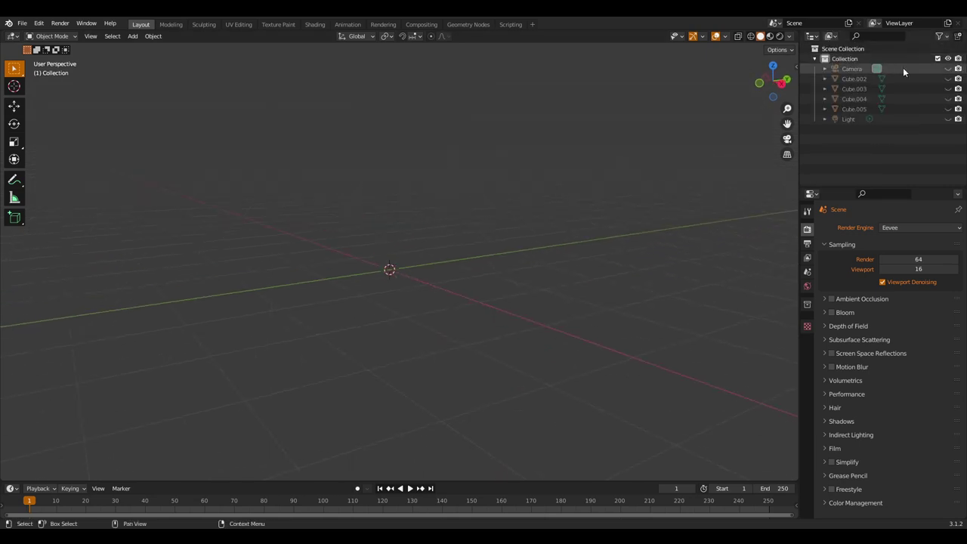
left_click(948, 79)
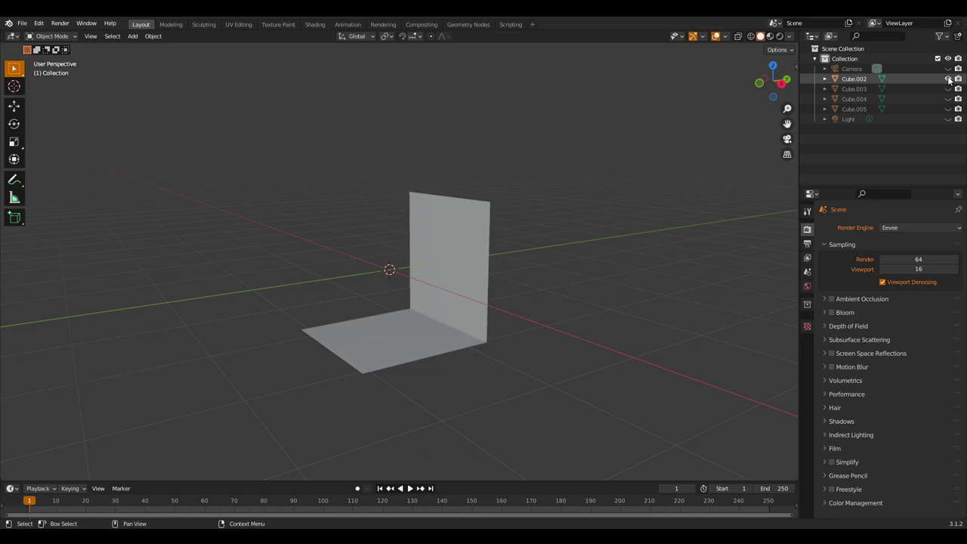
middle_click_drag(432, 296, 483, 316)
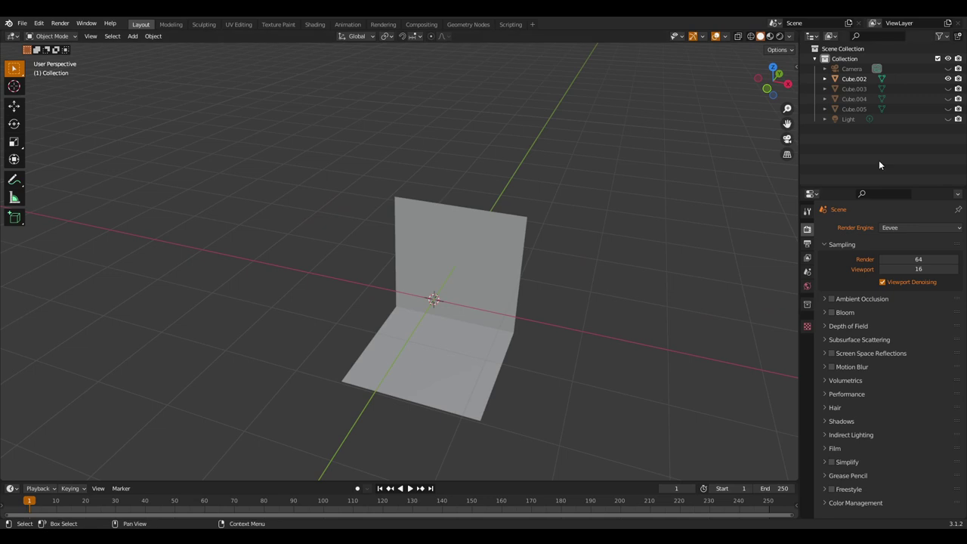
left_click(948, 79)
Briefly show Cube.003's stray edges and Cube.004's flat square, hiding each again
left_click(948, 88)
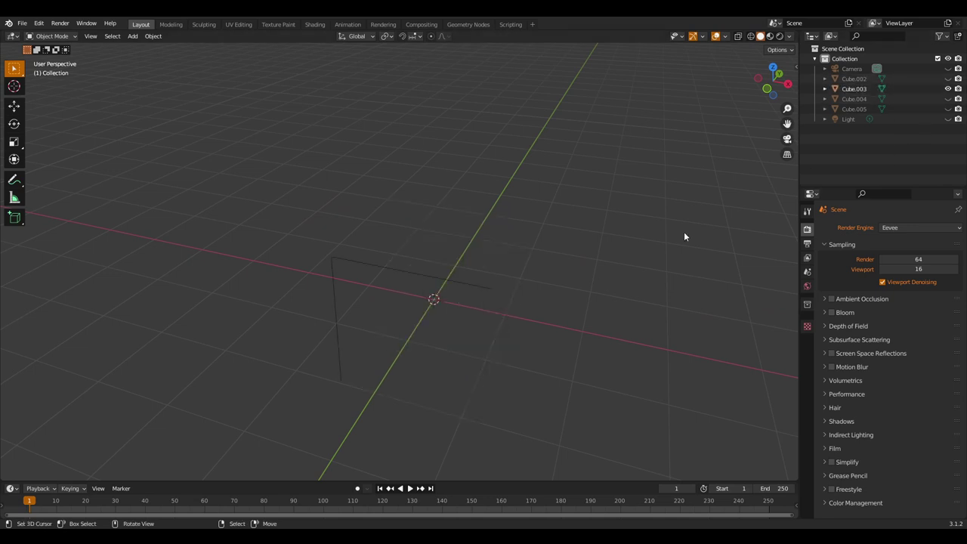
middle_click_drag(684, 231, 483, 299)
left_click(948, 89)
left_click(948, 99)
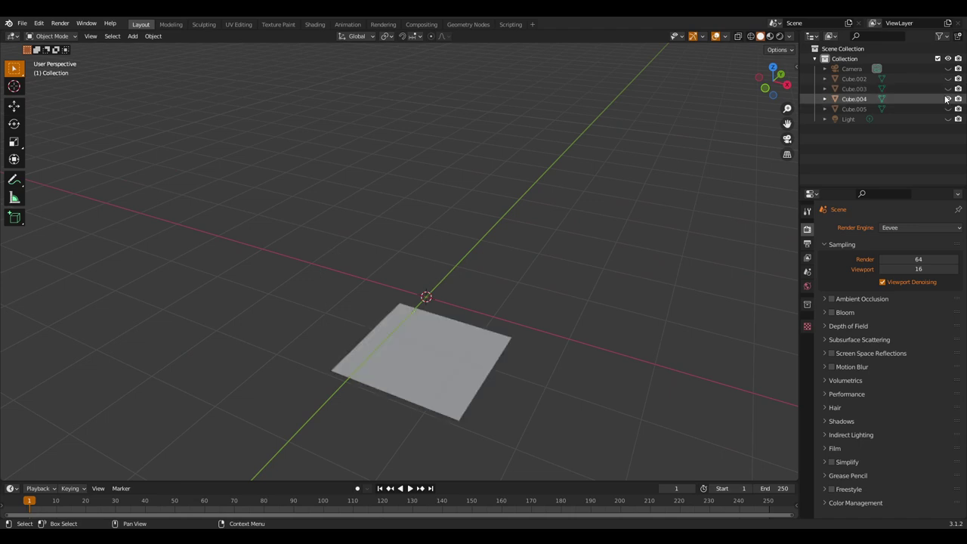
mouse_move(757, 265)
middle_mouse_down()
mouse_move(543, 381)
mouse_move(566, 247)
mouse_move(643, 244)
mouse_move(615, 300)
mouse_move(552, 350)
mouse_move(536, 376)
mouse_move(746, 250)
middle_mouse_up()
left_click(948, 99)
Unhide and select Cube.005 to view its collapsed point
left_click(948, 109)
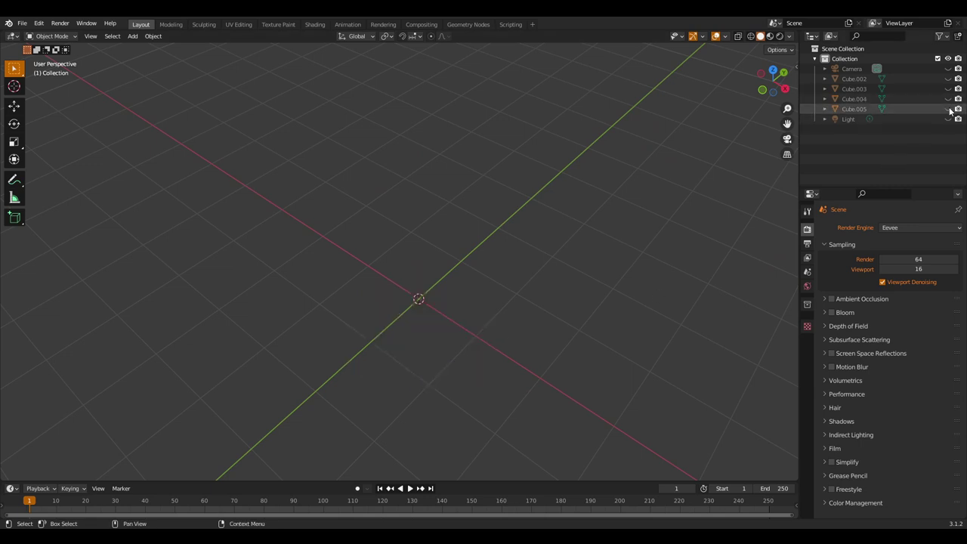
left_click(430, 323)
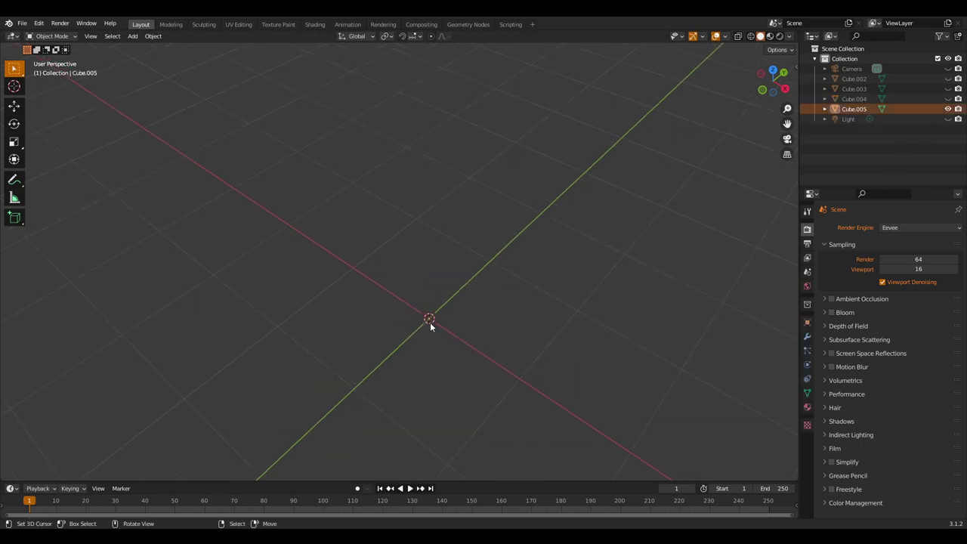
middle_click_drag(429, 322, 435, 300)
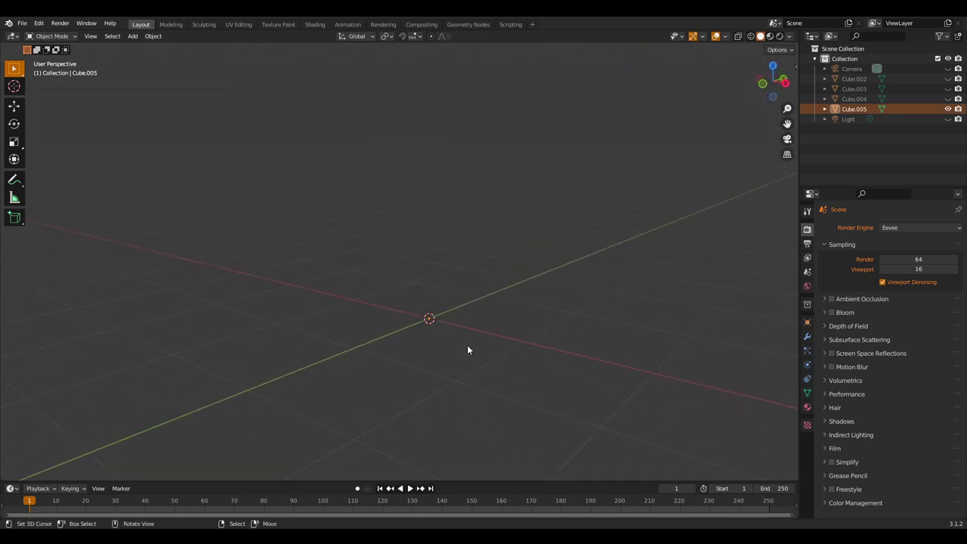